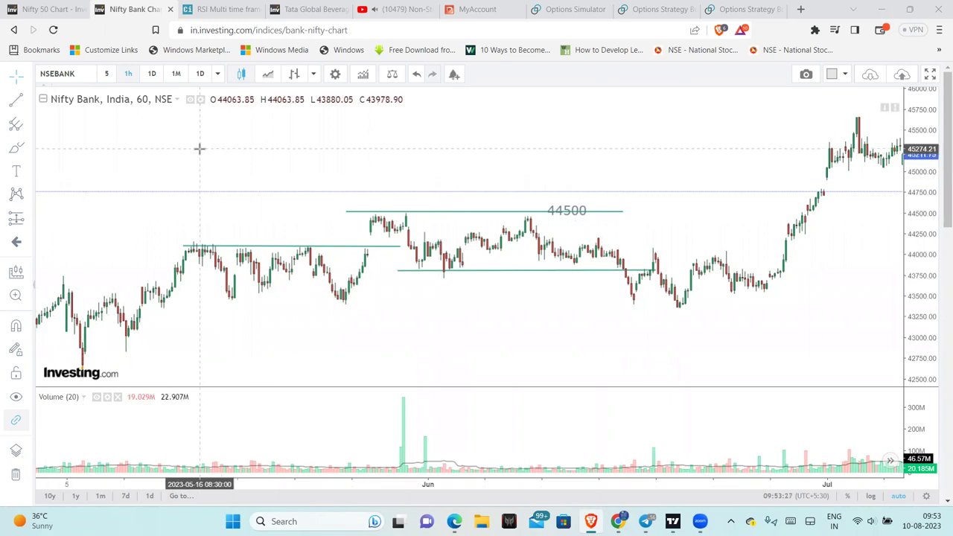
- Draw an arrow from about 44620 on 19 May 2023 down to the gap-up candle of 29 May, ending at about 44282
drag(199, 149, 248, 146)
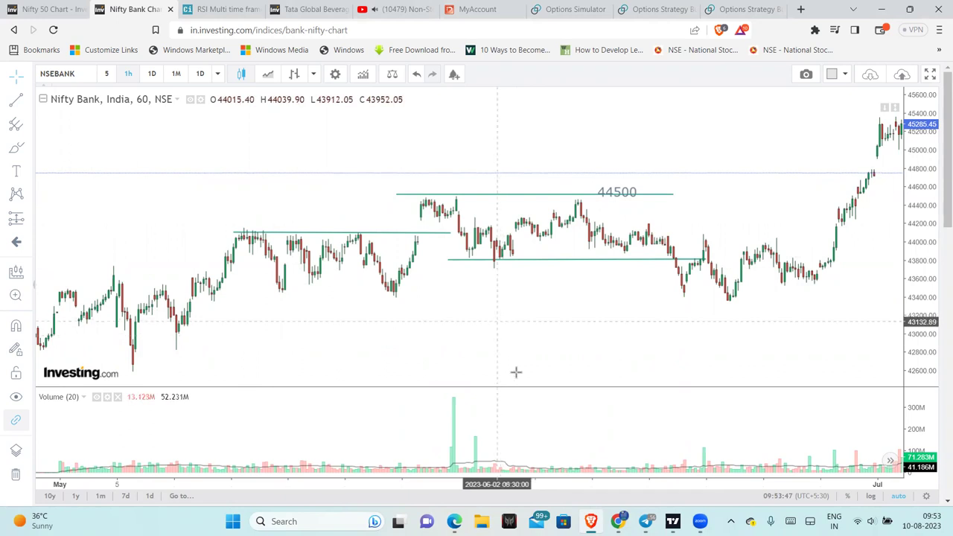
scroll(437, 296, down, 1)
scroll(307, 252, down, 3)
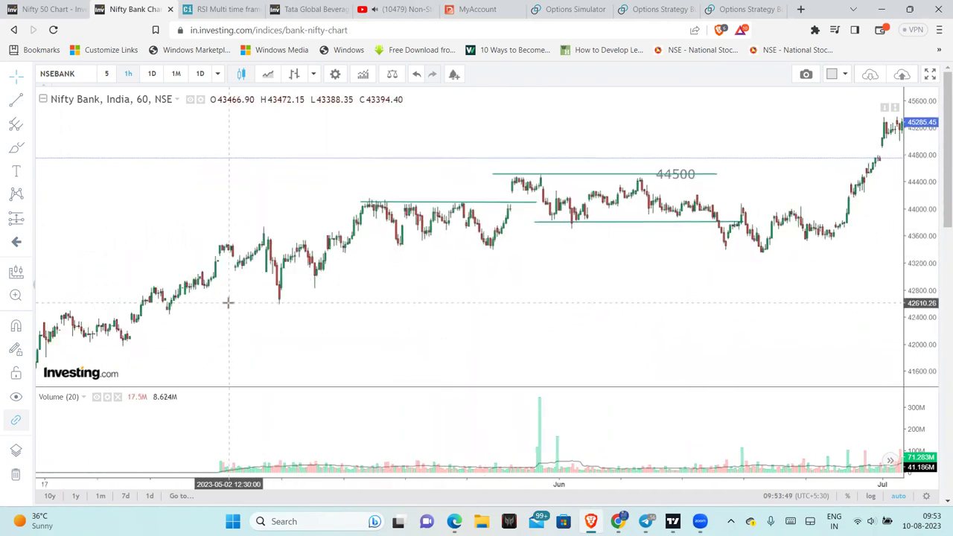
scroll(550, 303, up, 4)
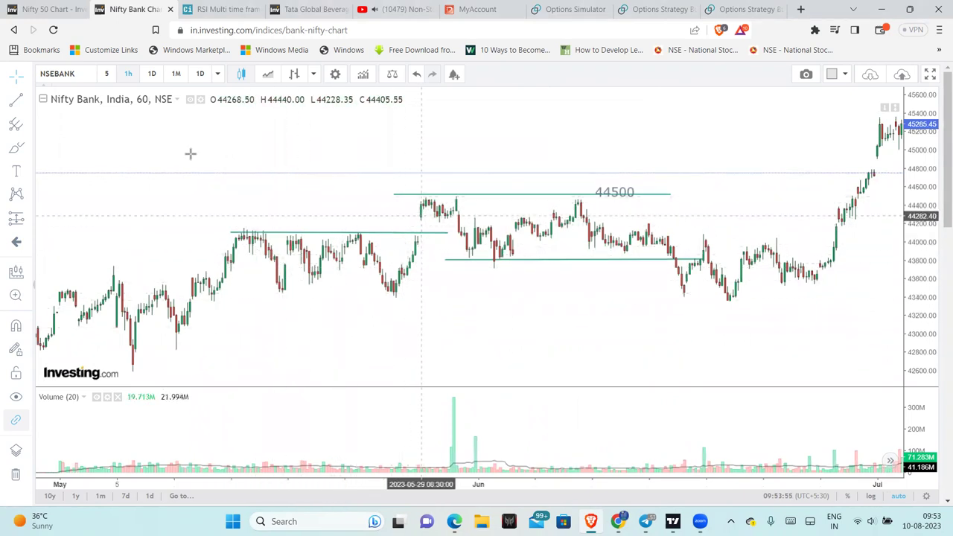
click(29, 102)
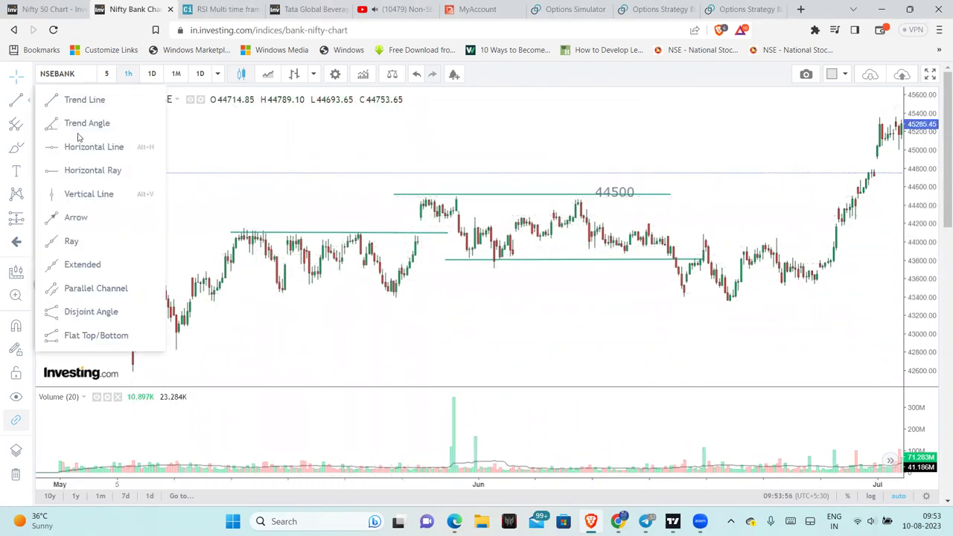
click(67, 217)
click(314, 185)
click(416, 214)
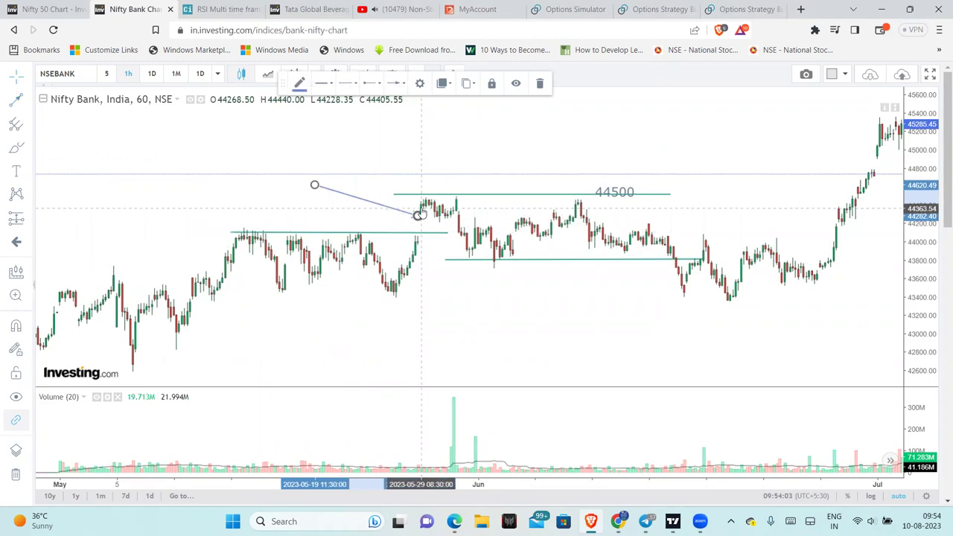
- Add the text label "29 may" just above the arrow on the Nifty Bank chart
scroll(457, 319, up, 5)
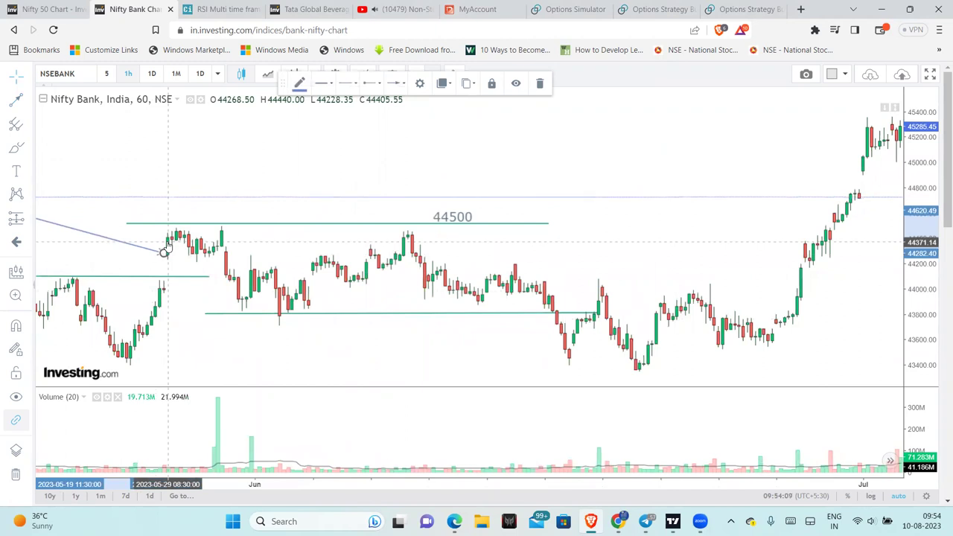
scroll(423, 238, down, 2)
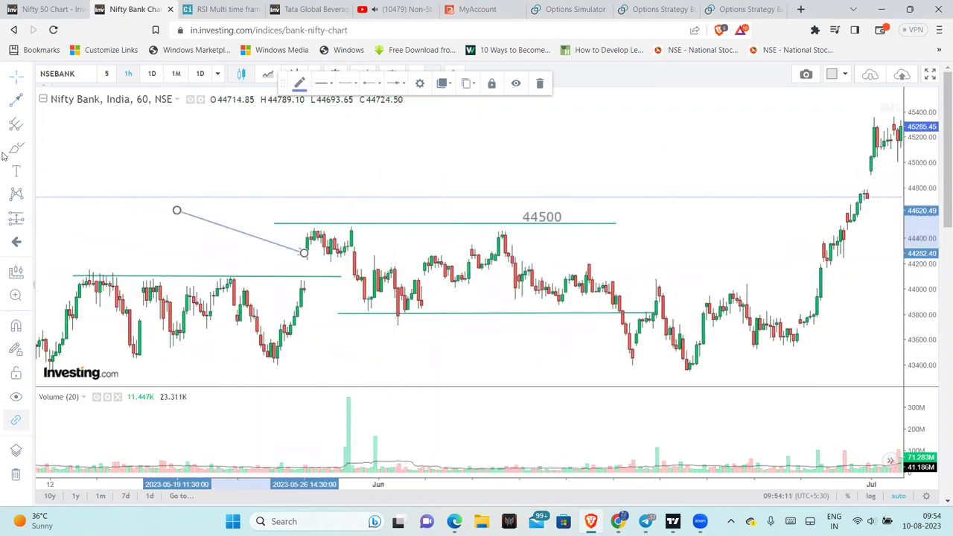
click(15, 170)
click(250, 203)
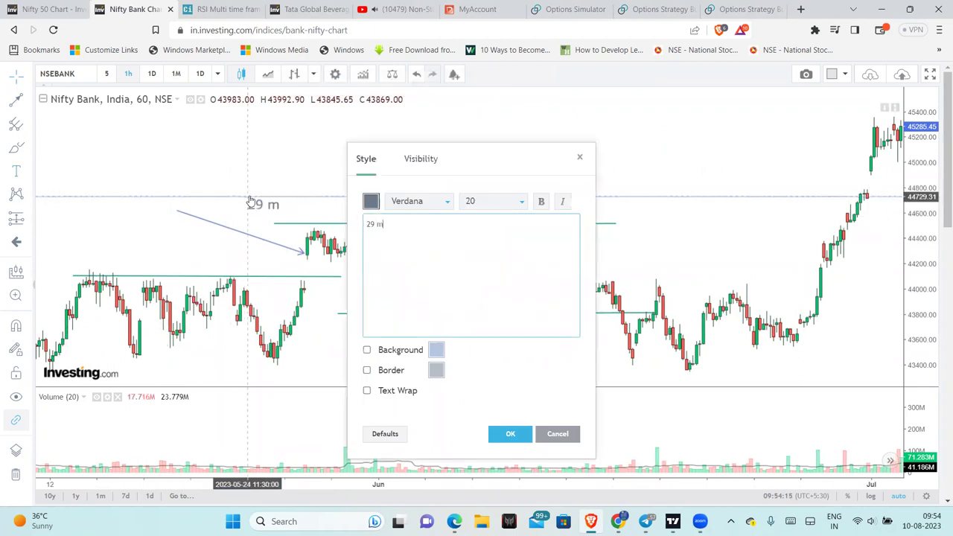
click(258, 166)
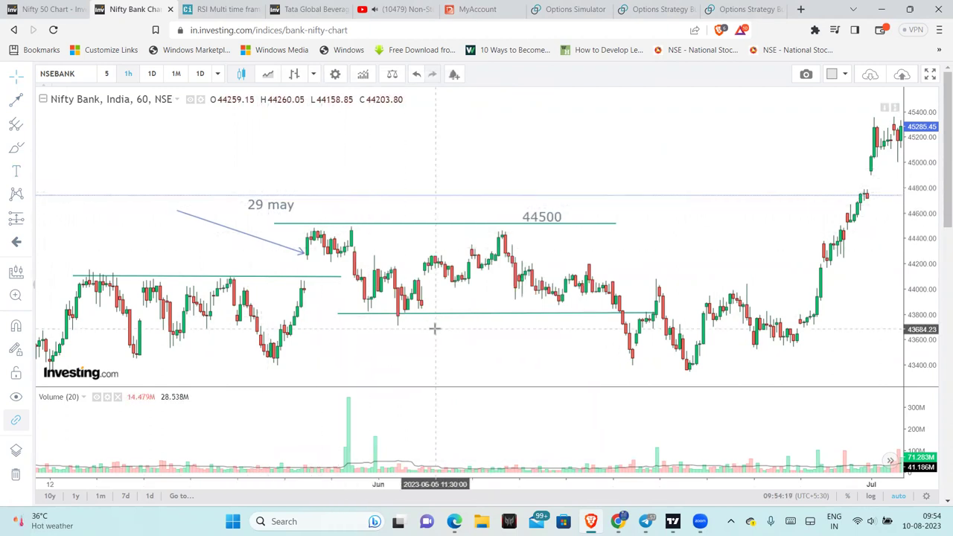
scroll(394, 256, down, 1)
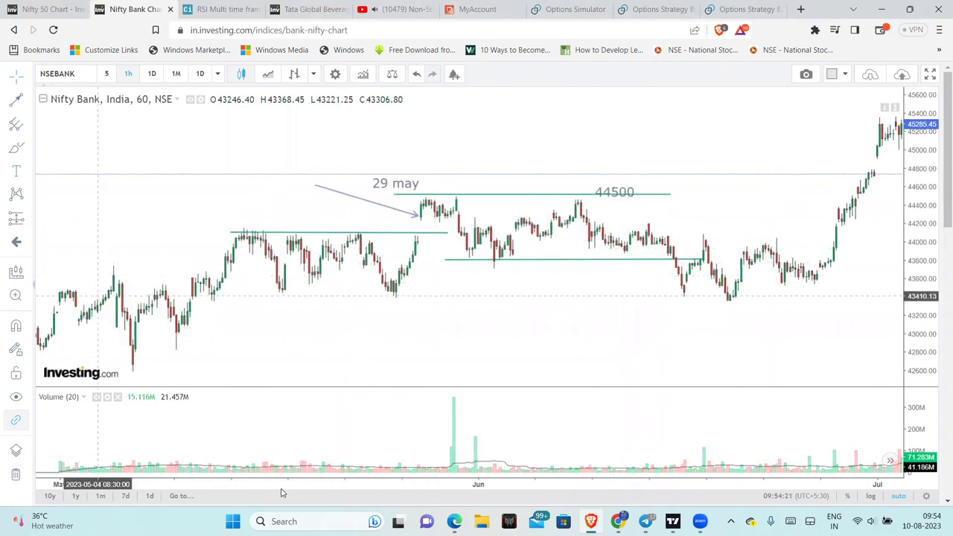
- Switch to the Opstra Options Simulator and choose BANKNIFTY as the index
click(575, 10)
click(228, 205)
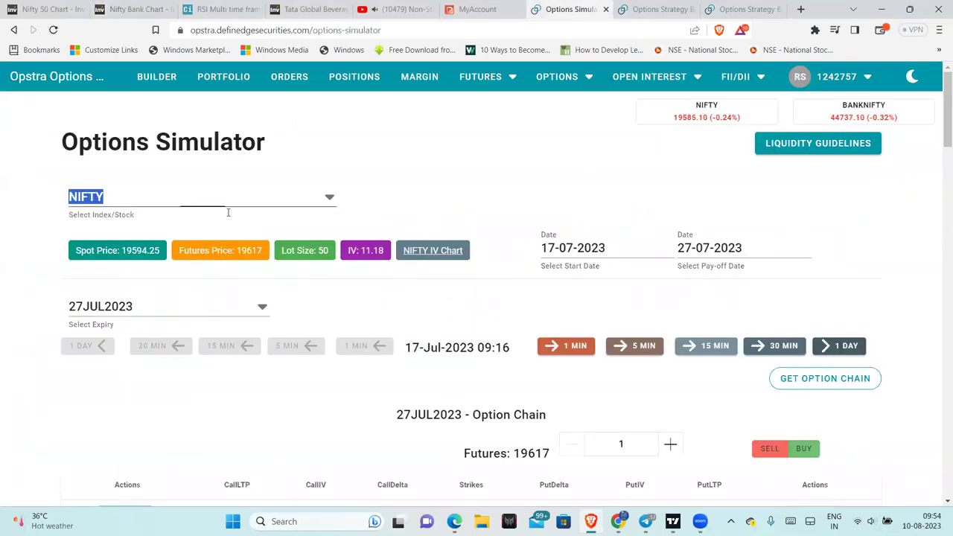
click(104, 256)
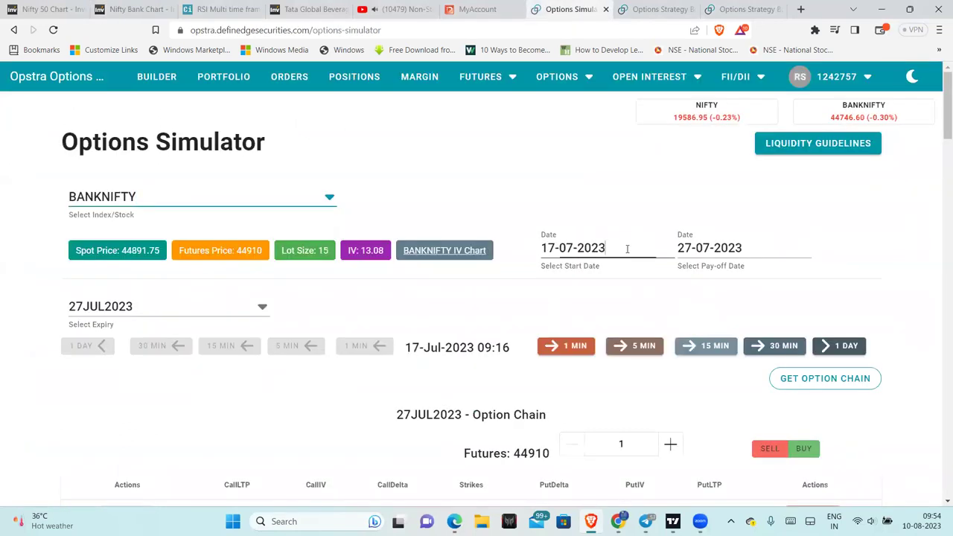
- Set the simulation's start date to 29-05-2023
click(626, 250)
click(586, 287)
click(586, 287)
click(609, 418)
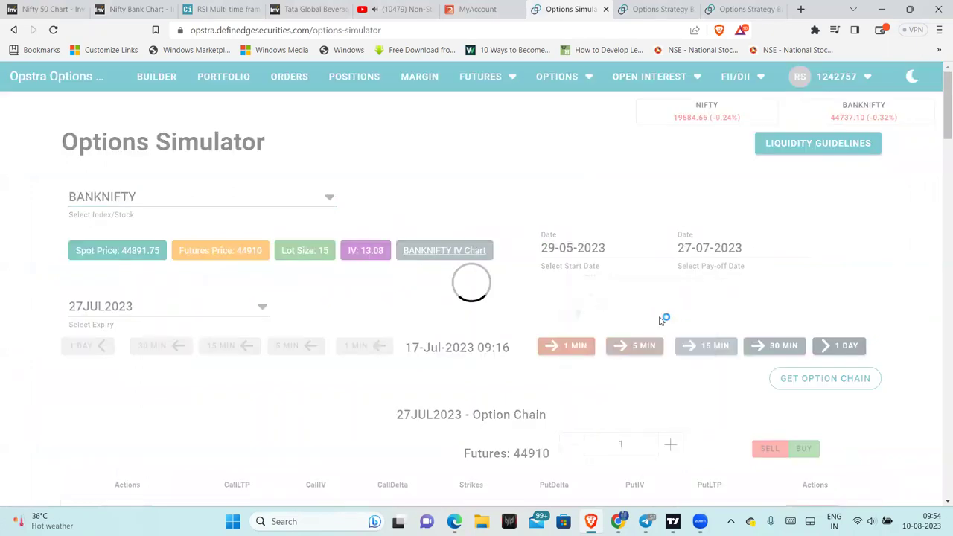
- Set the simulation's pay-off date to 28-06-2023
click(770, 247)
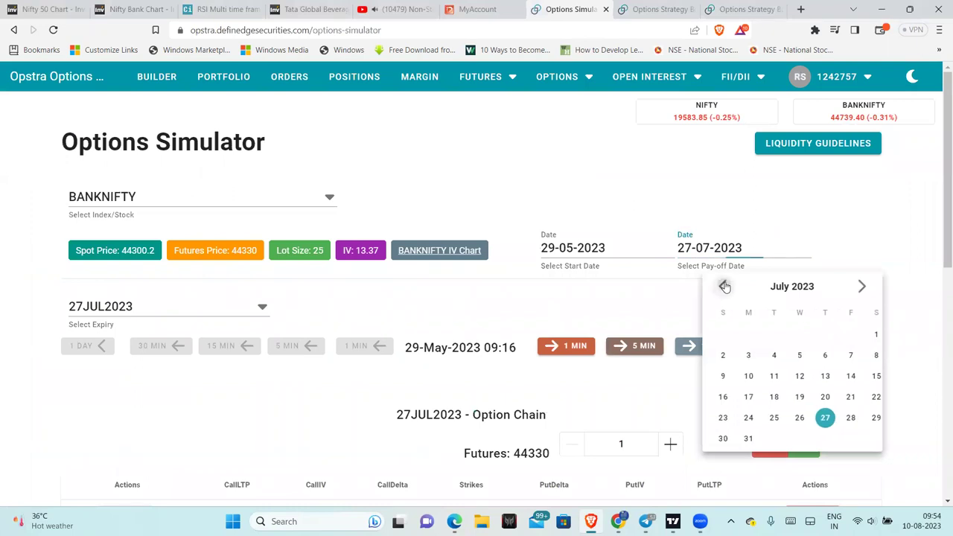
click(723, 286)
click(723, 286)
click(860, 287)
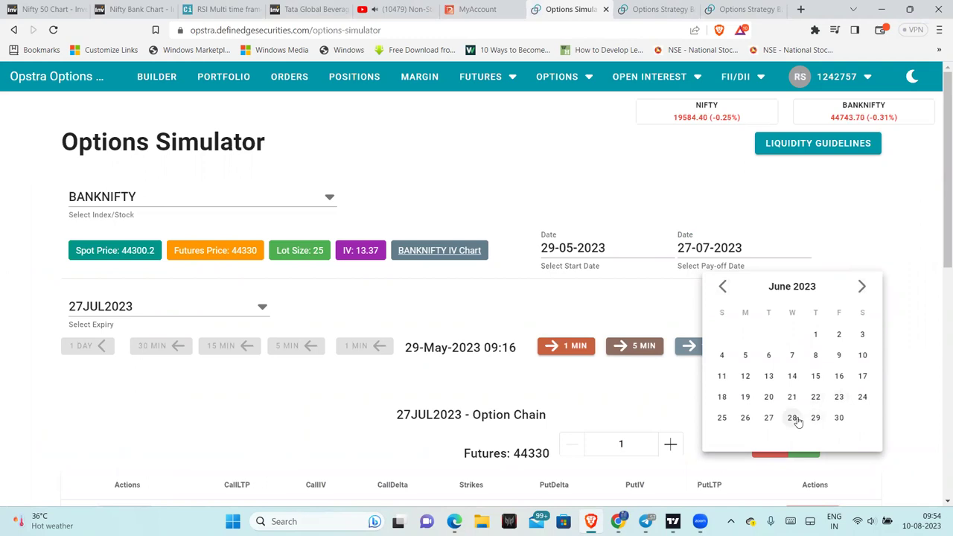
click(793, 417)
- Choose 28JUN2023 as the expiry for the option chain
click(130, 316)
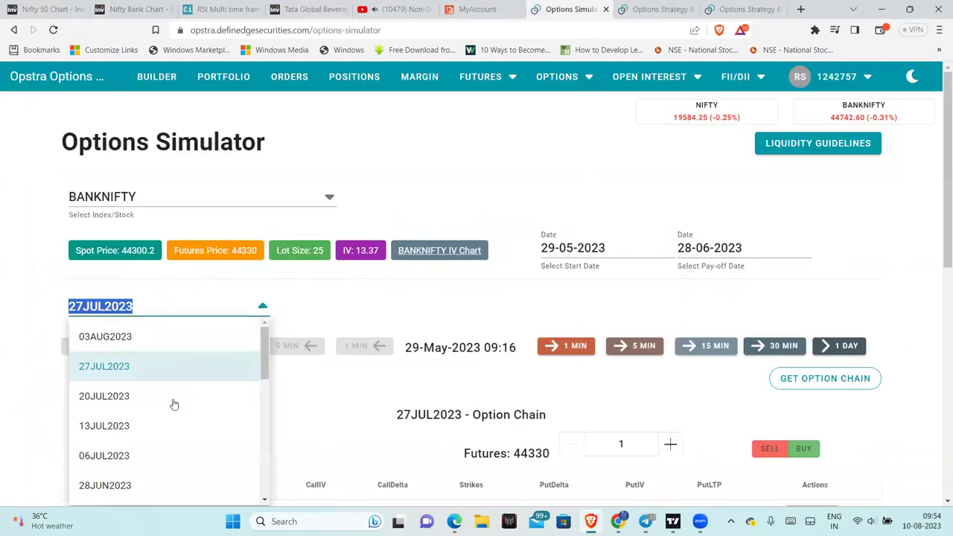
scroll(175, 406, down, 8)
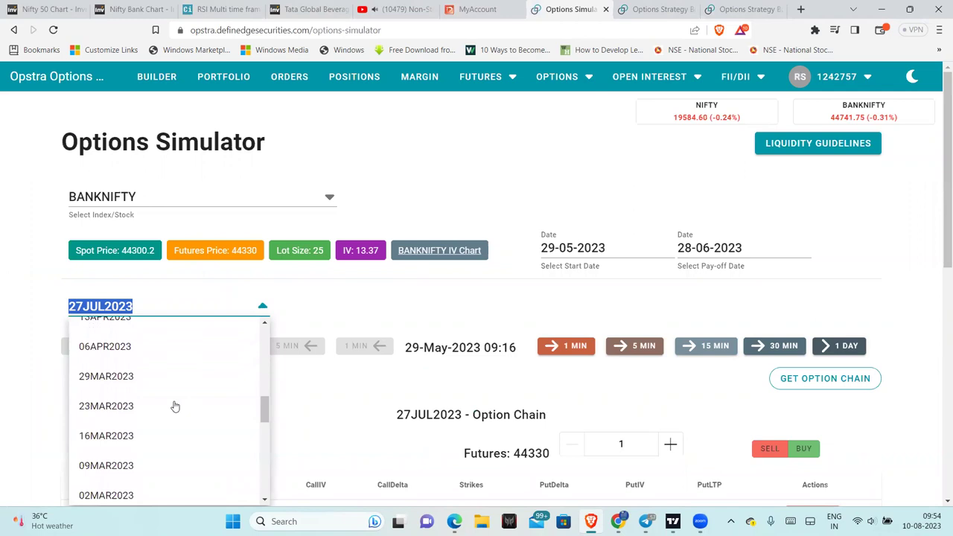
scroll(175, 406, down, 3)
scroll(175, 406, up, 5)
scroll(175, 406, up, 2)
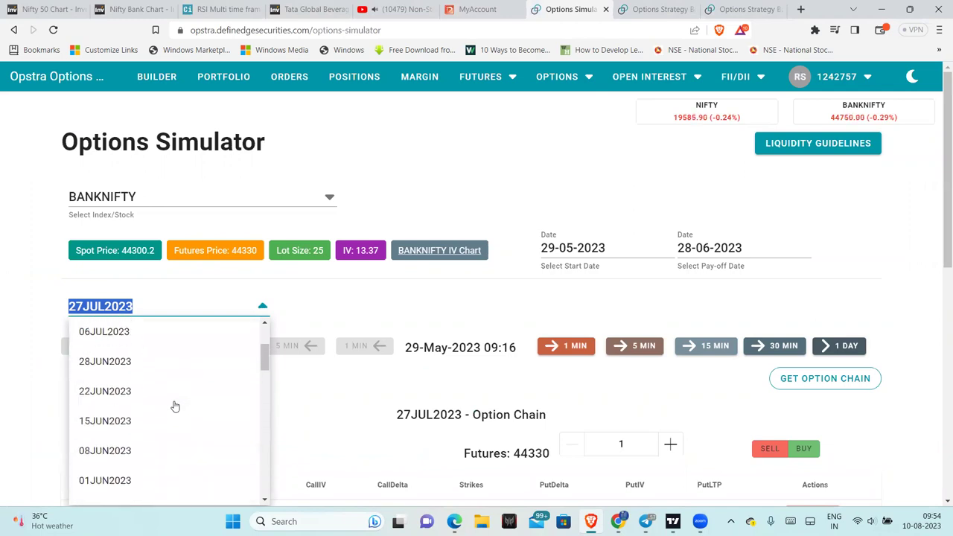
click(142, 368)
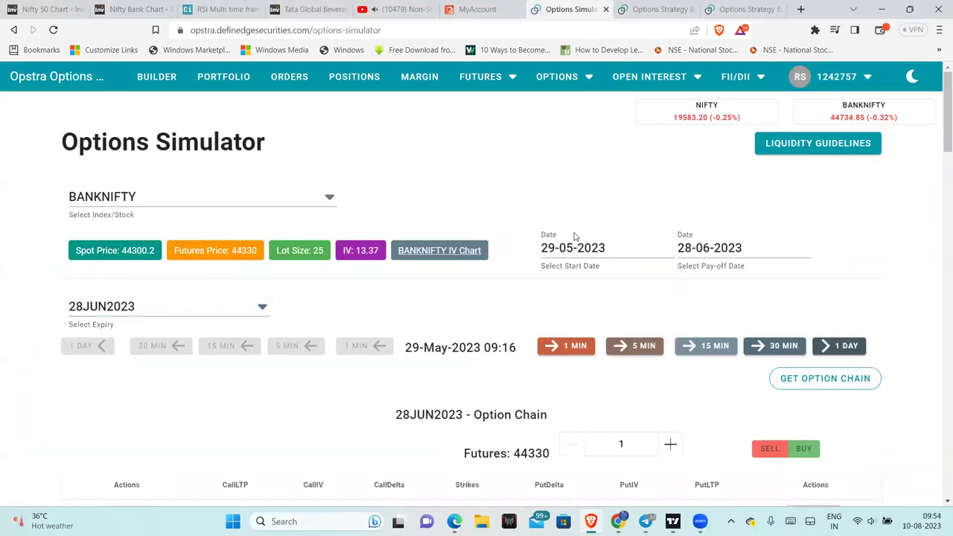
- Add a buy position of 1 lot of the 44500 call from the 28JUN2023 option chain
scroll(524, 192, down, 3)
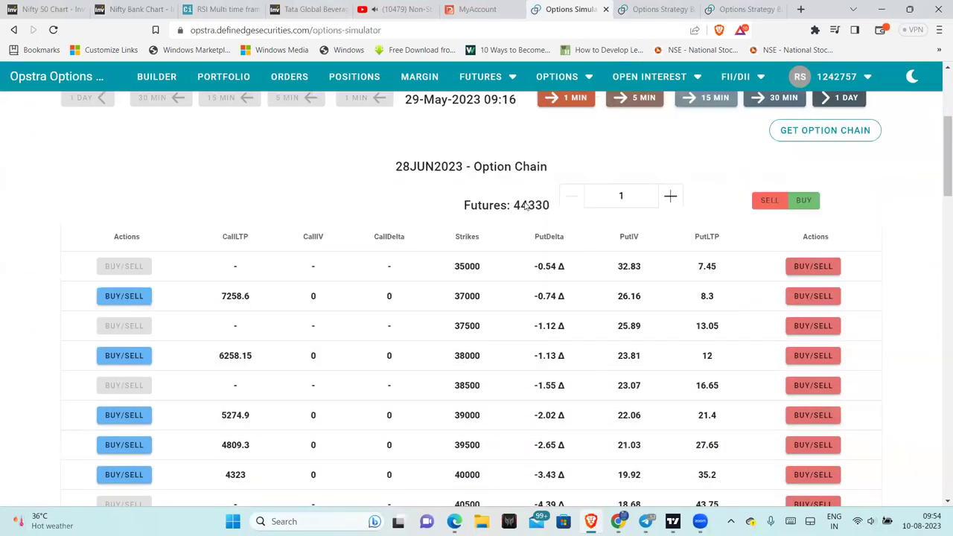
scroll(529, 213, down, 9)
scroll(552, 211, up, 4)
scroll(553, 212, up, 8)
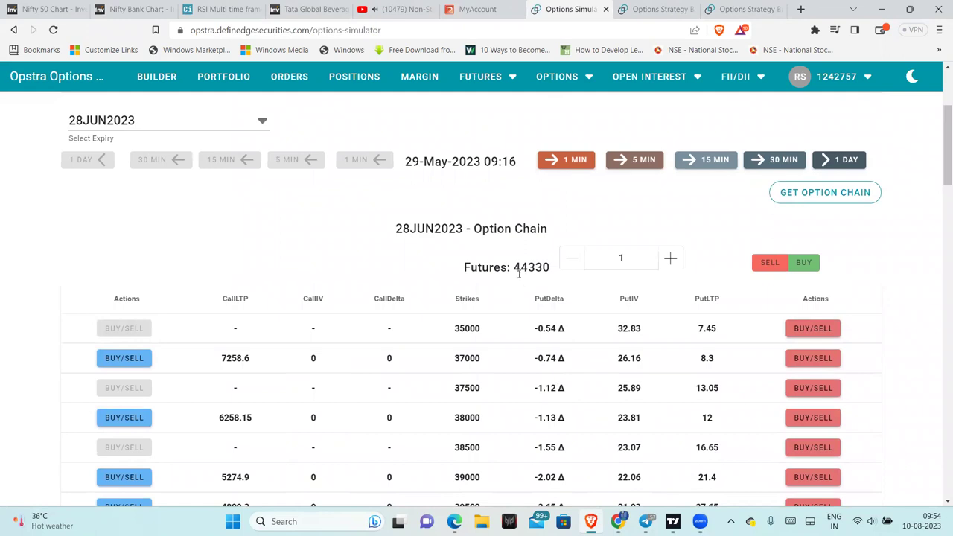
scroll(531, 281, down, 15)
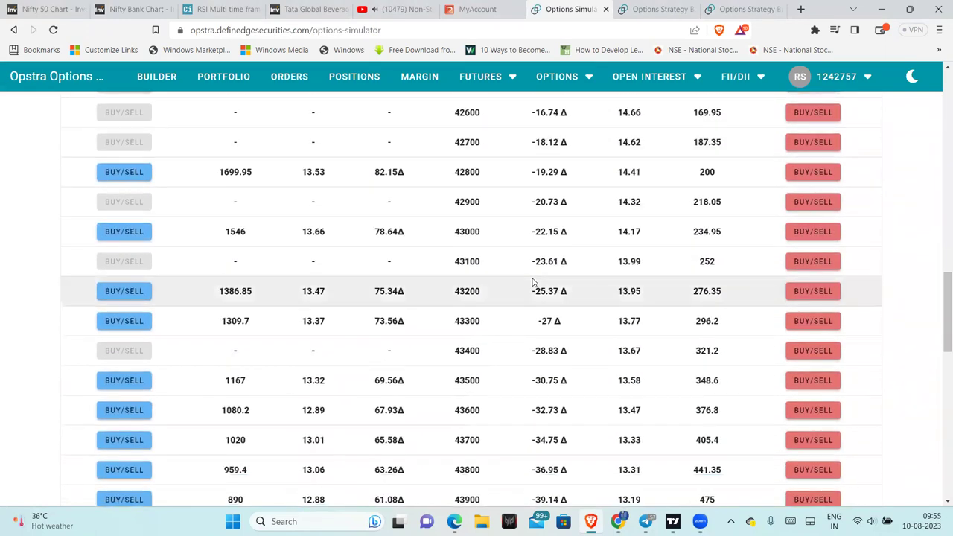
scroll(532, 281, down, 2)
scroll(533, 279, down, 2)
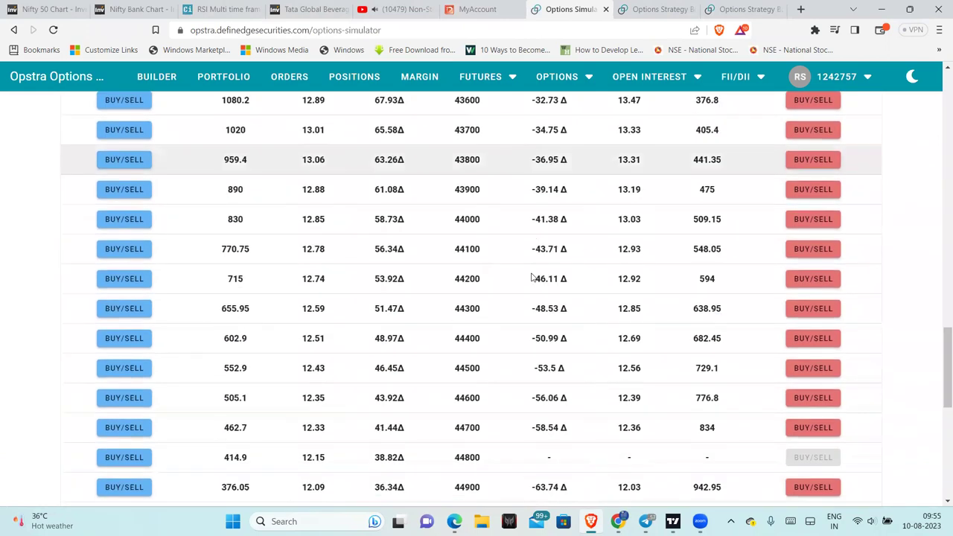
scroll(415, 334, down, 2)
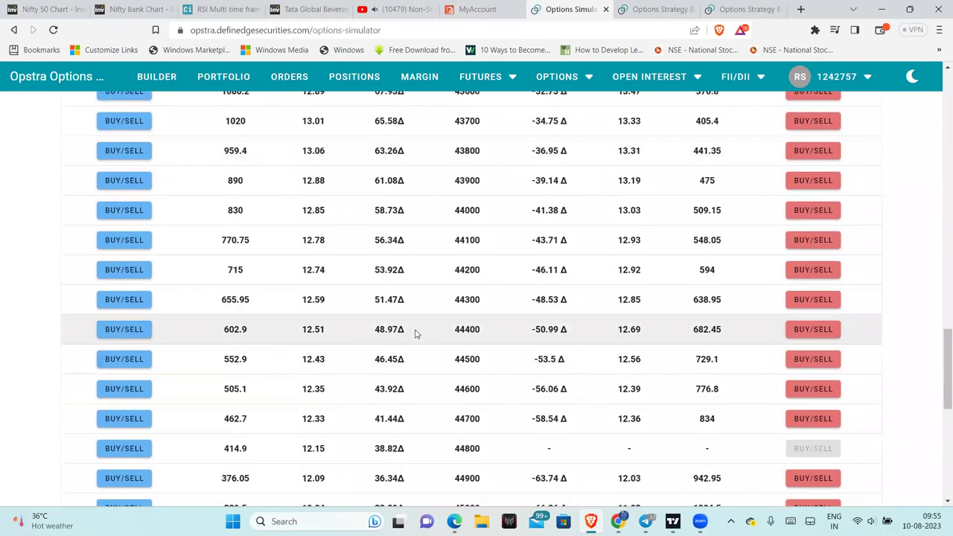
click(106, 246)
click(534, 356)
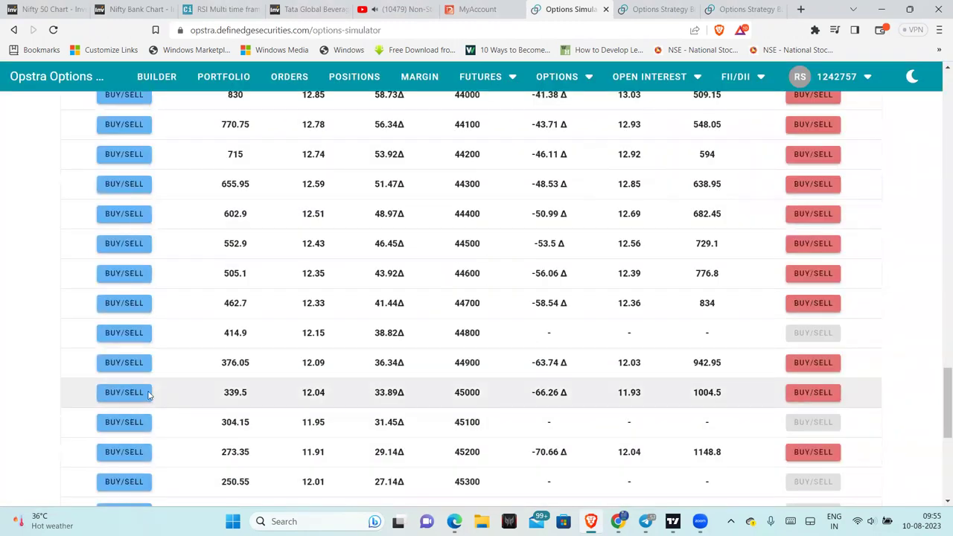
- Add a sell position of 2 lots of the 45000 call
click(134, 392)
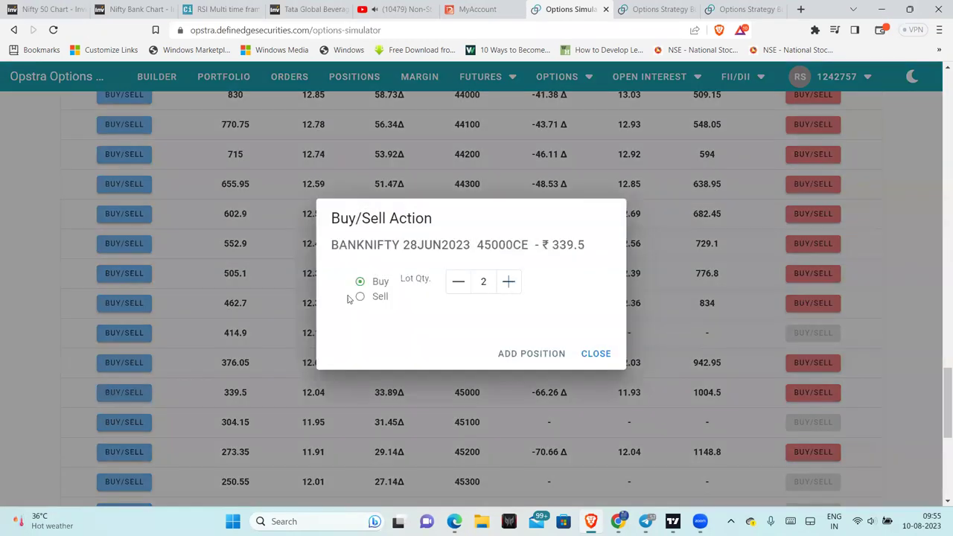
click(357, 297)
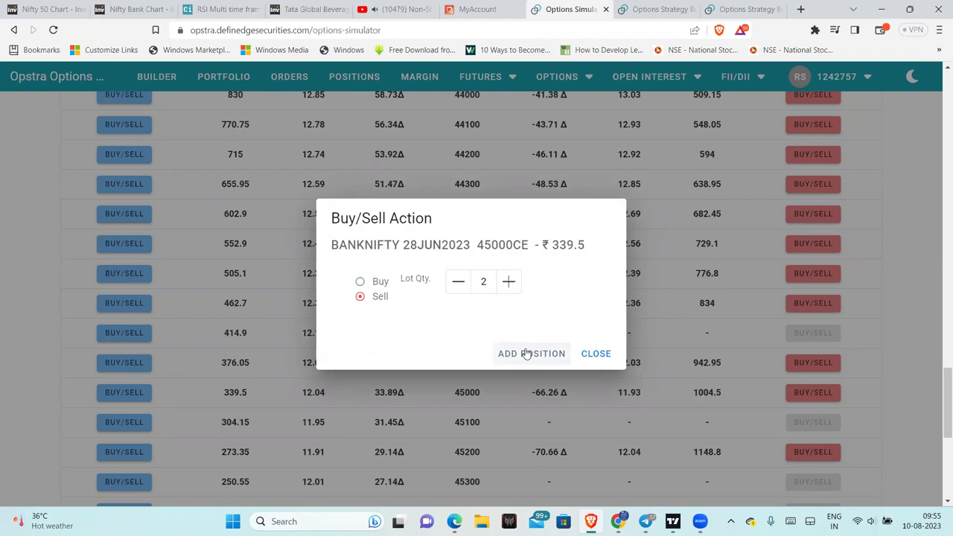
click(526, 353)
- Add a buy position of 1 lot of the 45400 call
scroll(345, 406, down, 1)
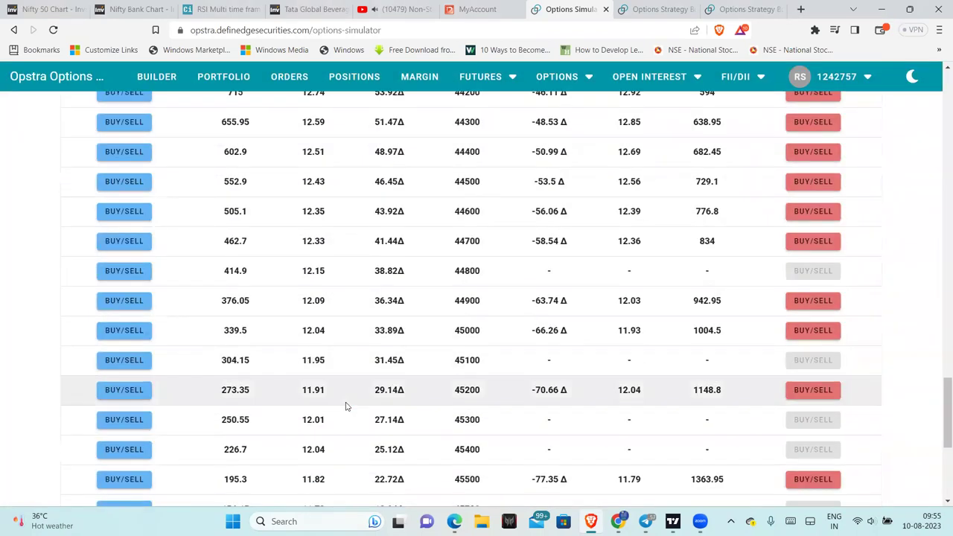
scroll(346, 406, down, 2)
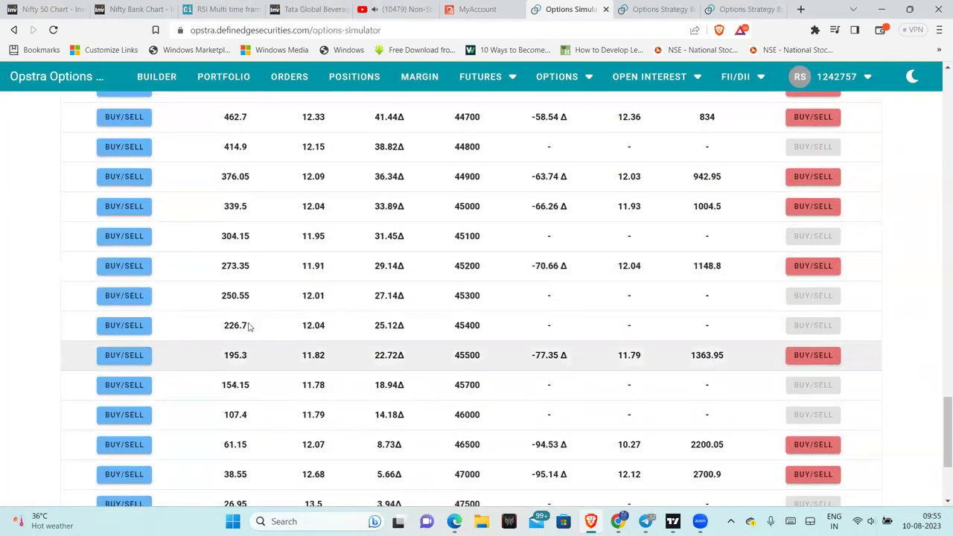
click(125, 326)
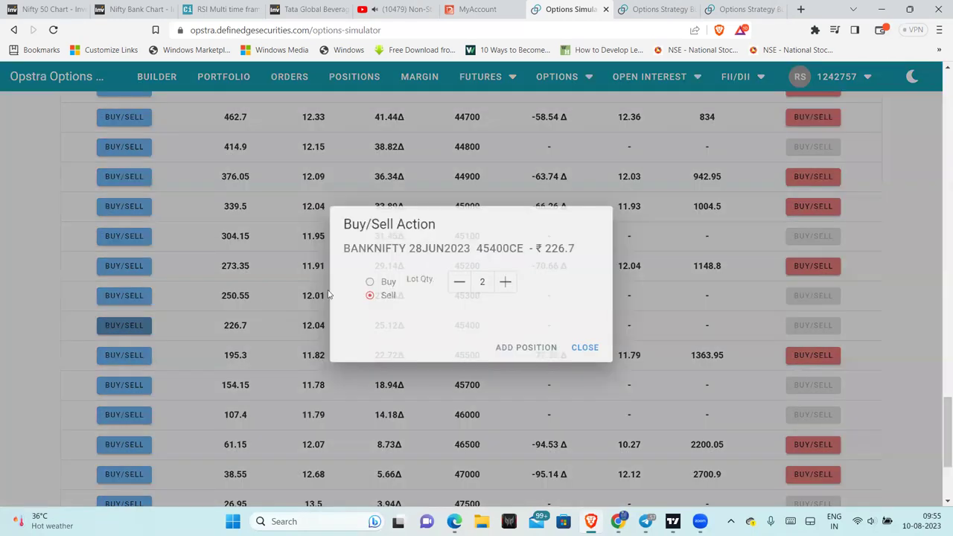
click(367, 282)
click(525, 347)
- Review the strategy's payoff chart, maximum profit, maximum loss and breakevens against the price action on the Nifty Bank chart
drag(942, 394, 940, 127)
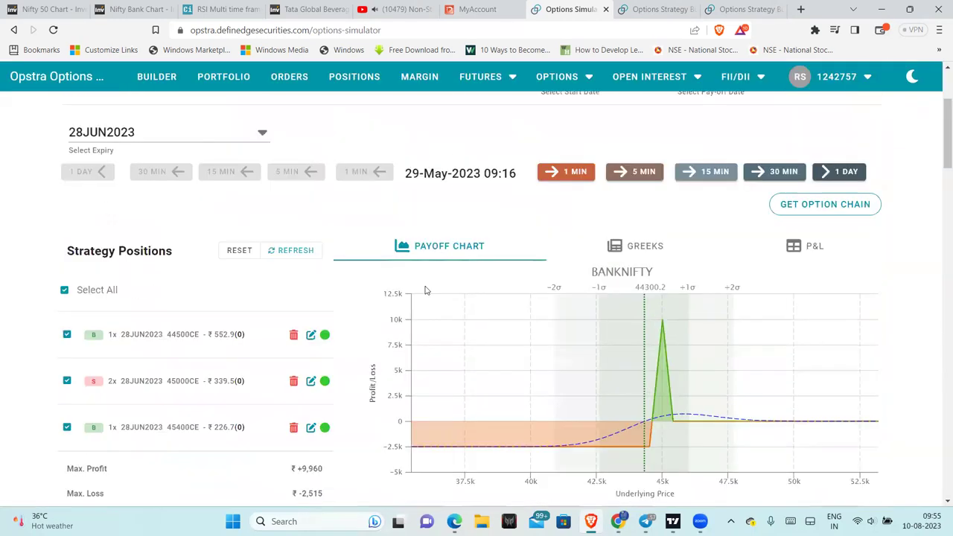
scroll(519, 297, down, 2)
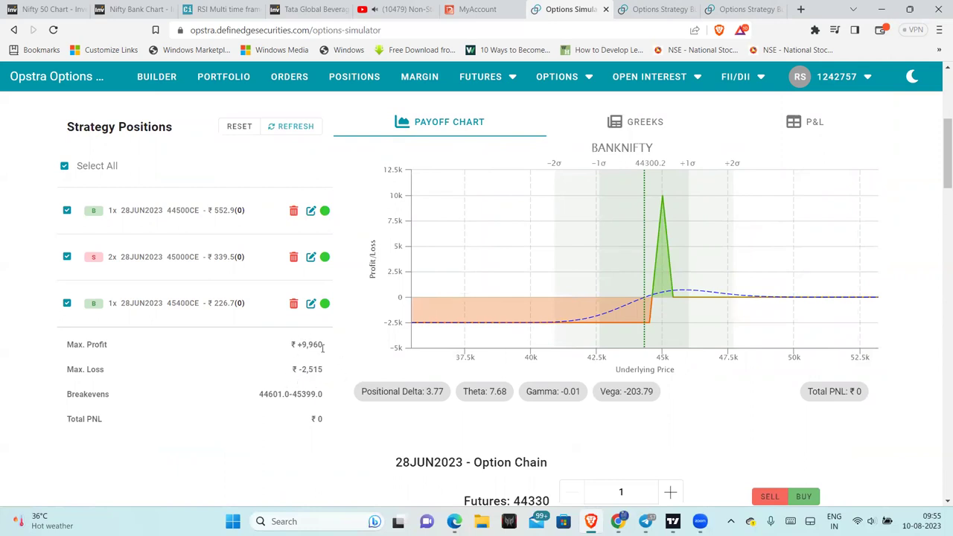
click(138, 7)
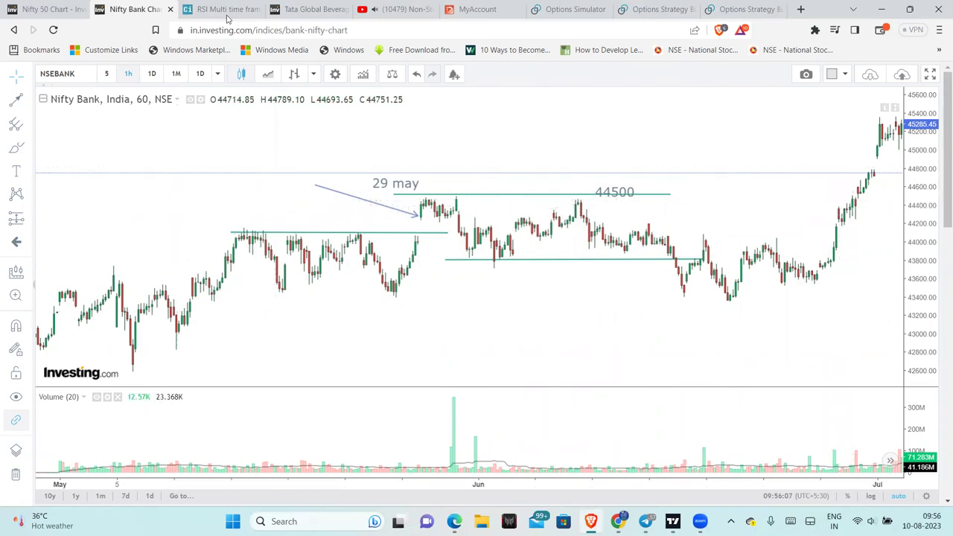
click(612, 6)
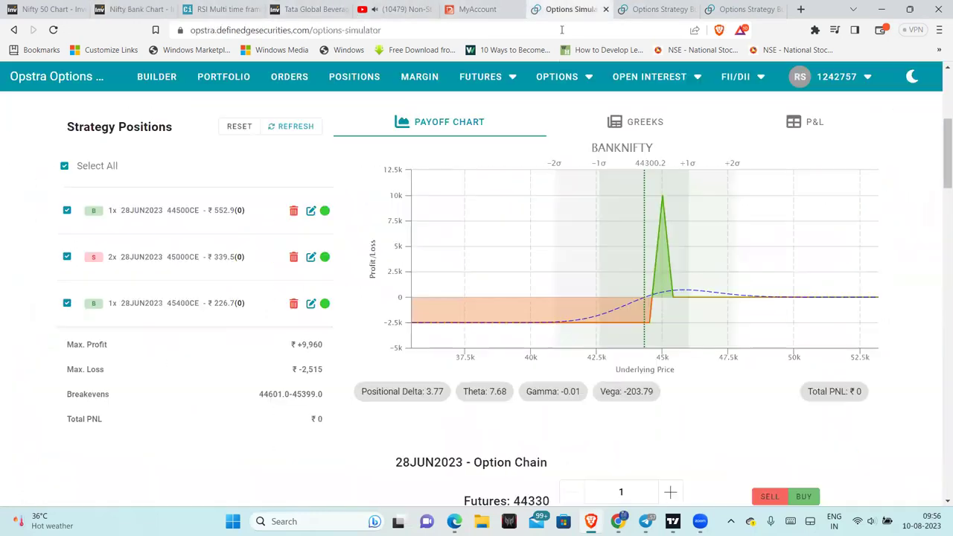
click(153, 9)
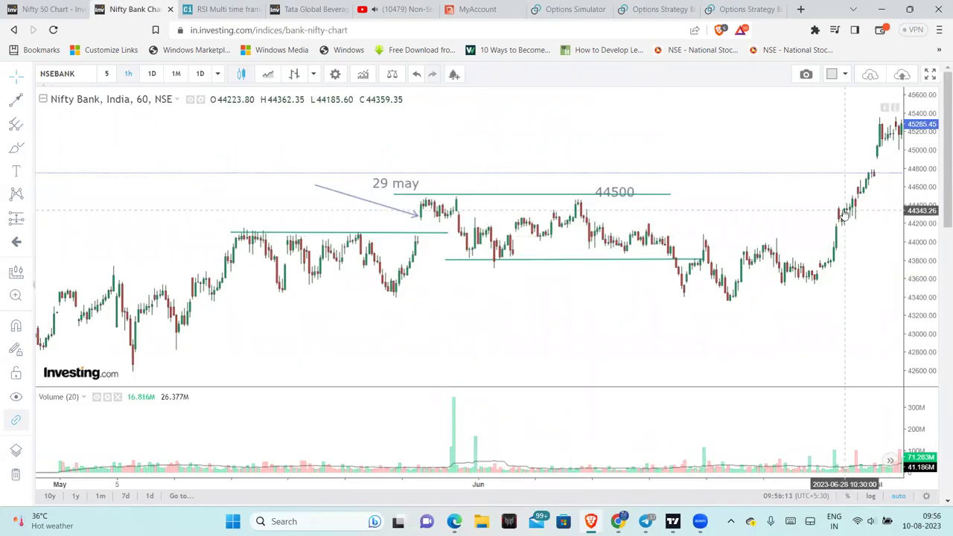
- Circle the candles around 28 June between about 44200 and 44400 on the Nifty Bank chart with the Brush
click(15, 148)
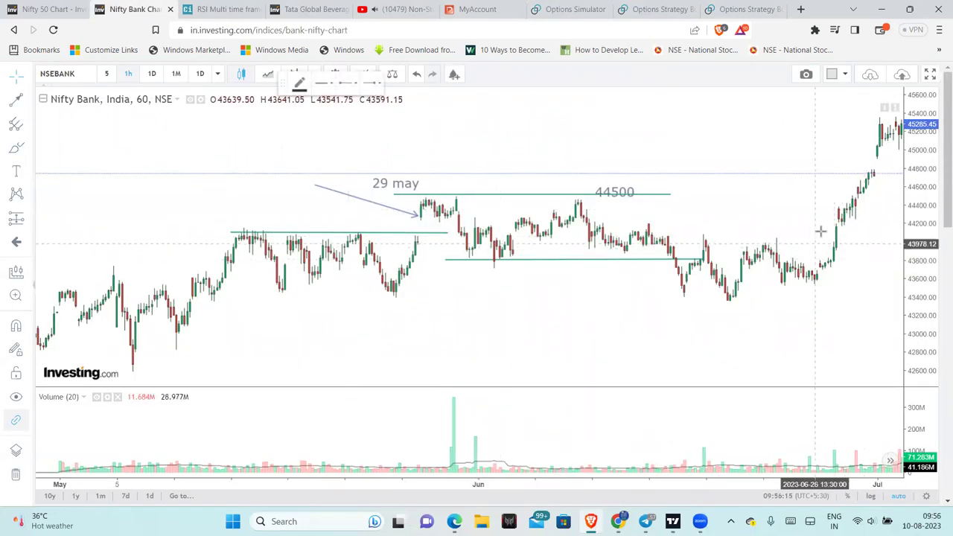
mouse_move(853, 213)
mouse_down()
mouse_move(823, 215)
mouse_move(853, 214)
mouse_up()
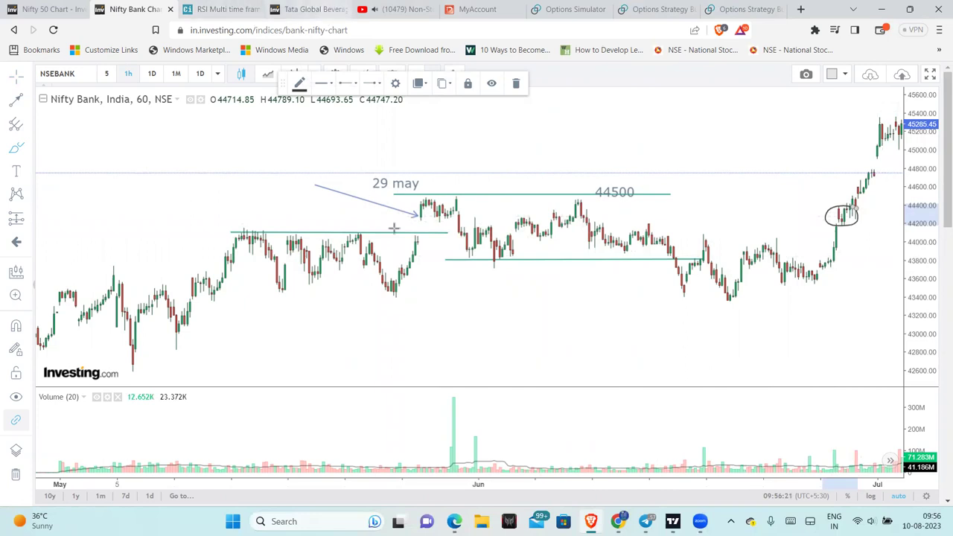
- Compare the butterfly's payoff chart and breakevens in the options simulator with the Nifty Bank price action from late May to the expiry
click(570, 9)
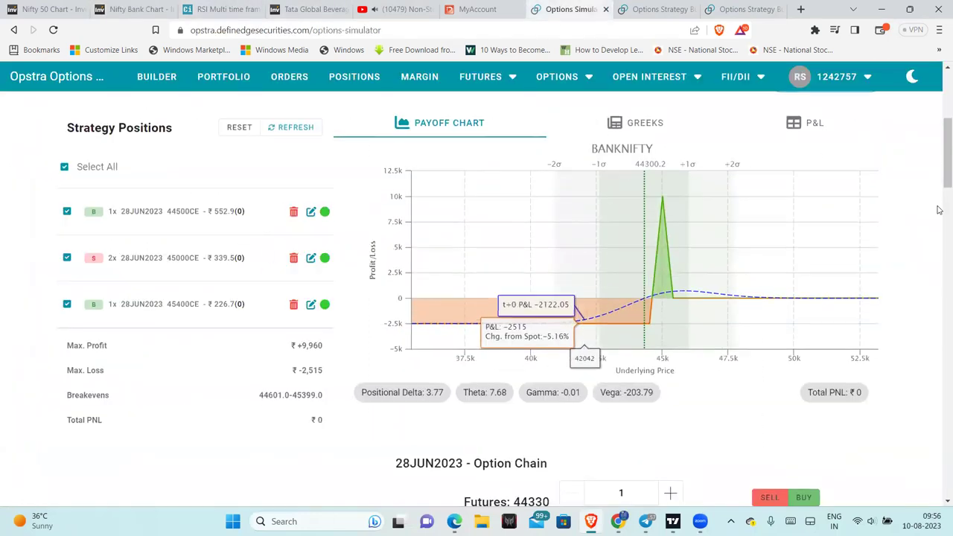
scroll(290, 166, up, 2)
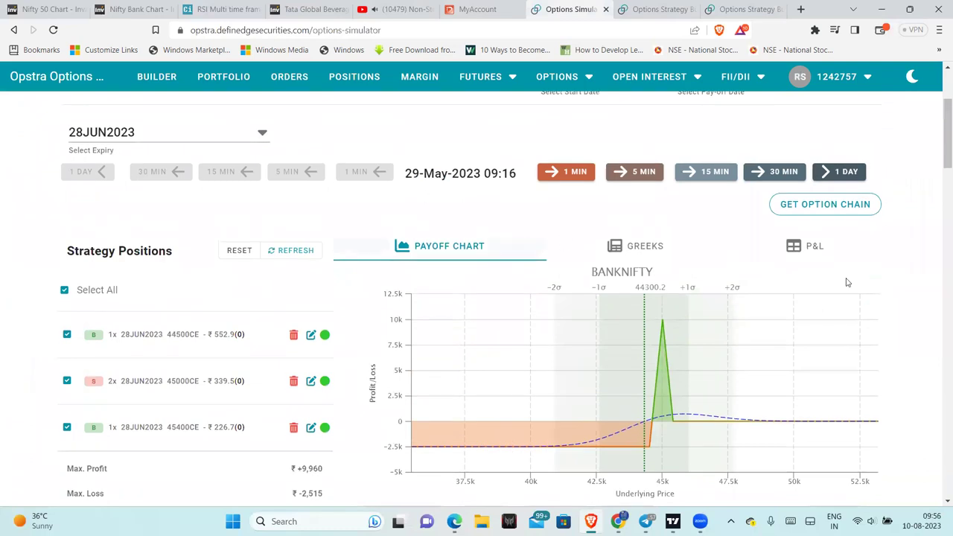
scroll(256, 462, down, 2)
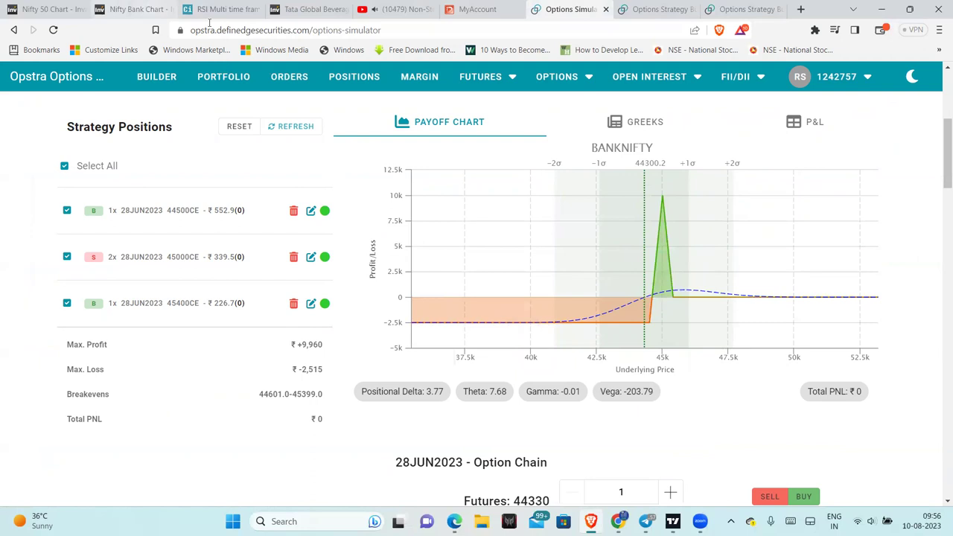
click(52, 9)
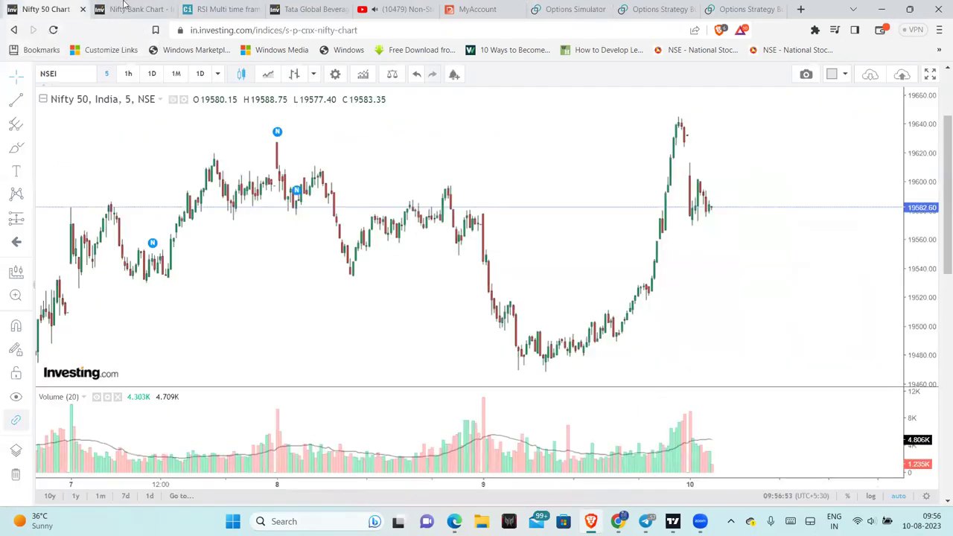
click(124, 7)
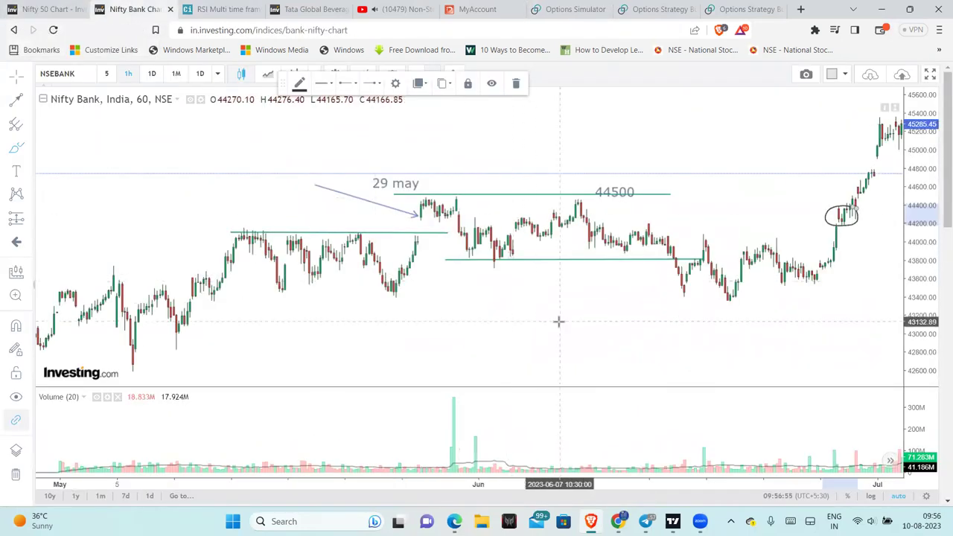
scroll(555, 322, up, 3)
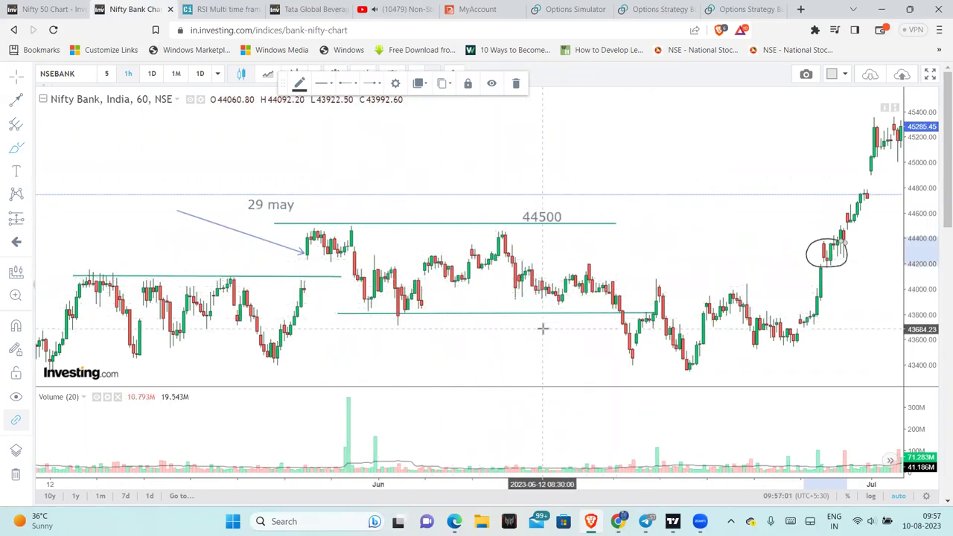
scroll(542, 238, down, 2)
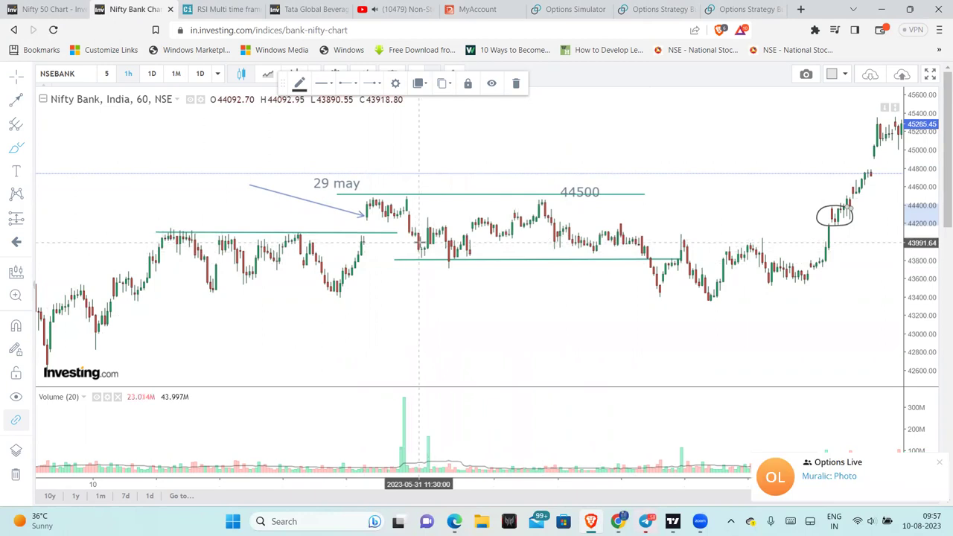
scroll(479, 320, down, 1)
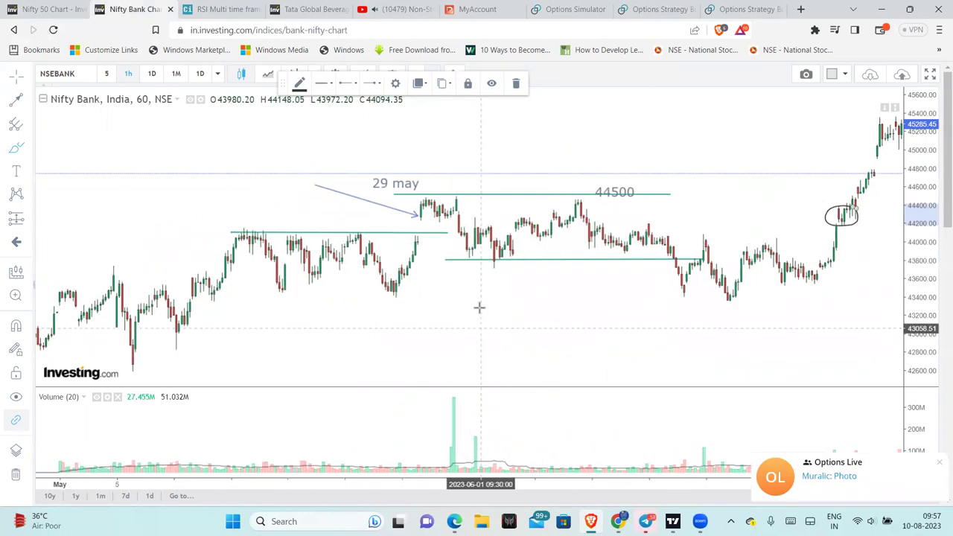
scroll(576, 263, down, 2)
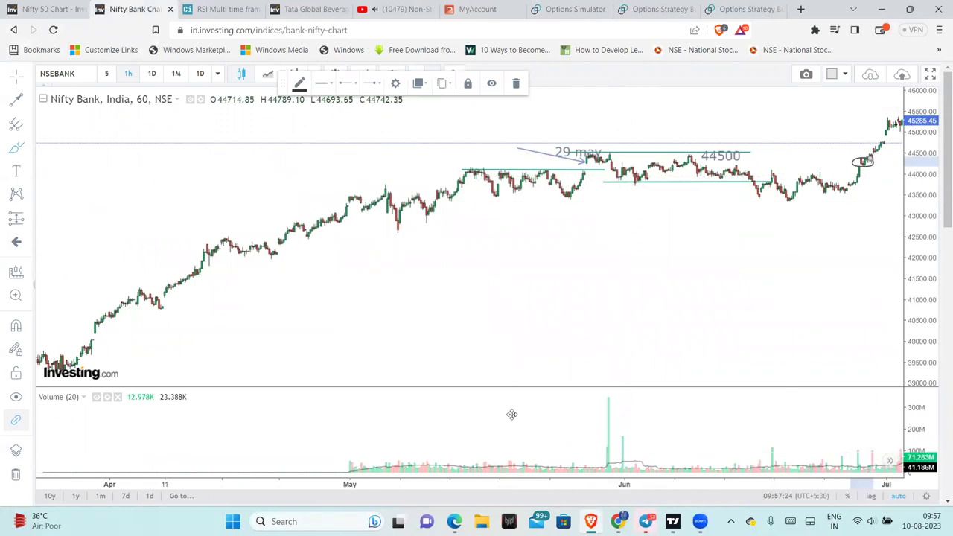
scroll(585, 207, up, 2)
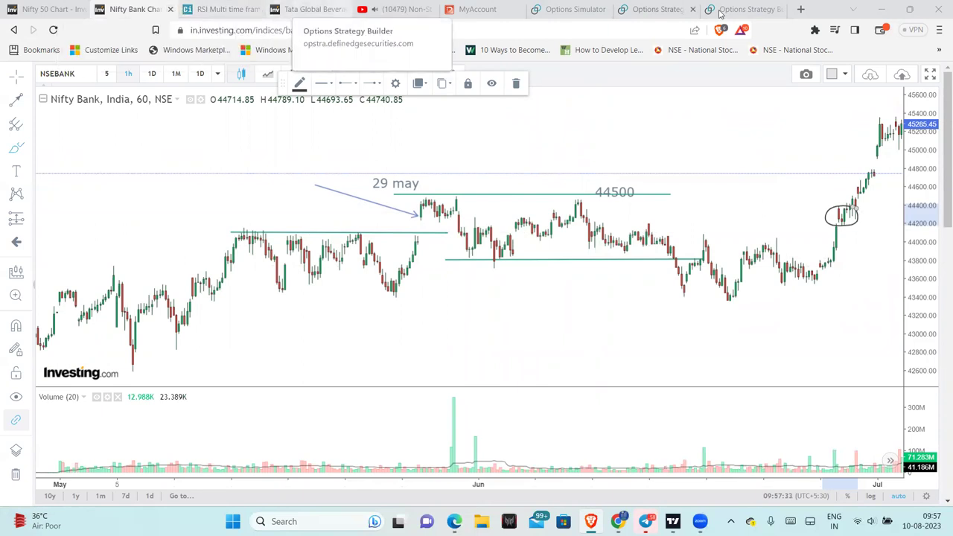
- Advance the options simulation by one day to 30-May-2023 09:16
click(568, 8)
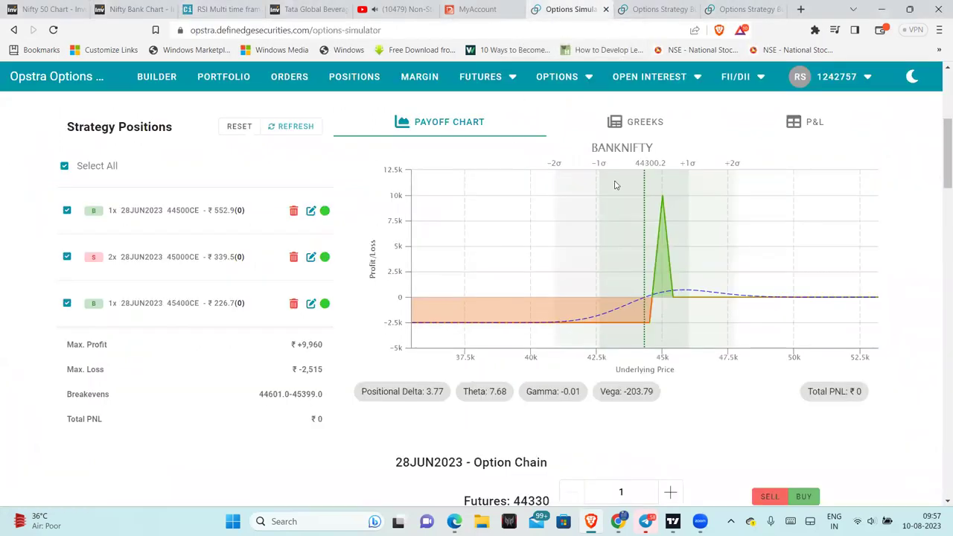
scroll(717, 202, up, 2)
scroll(326, 163, up, 2)
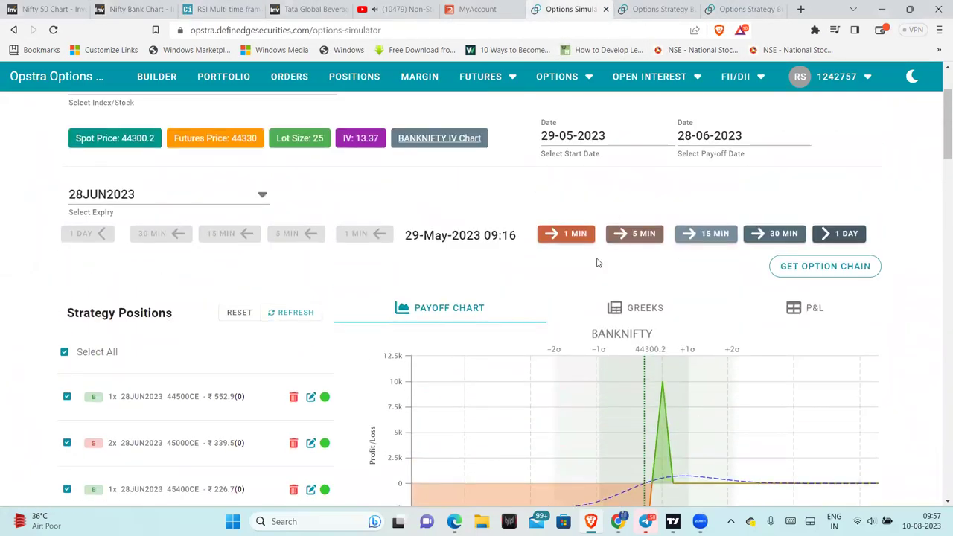
scroll(602, 251, down, 1)
click(854, 173)
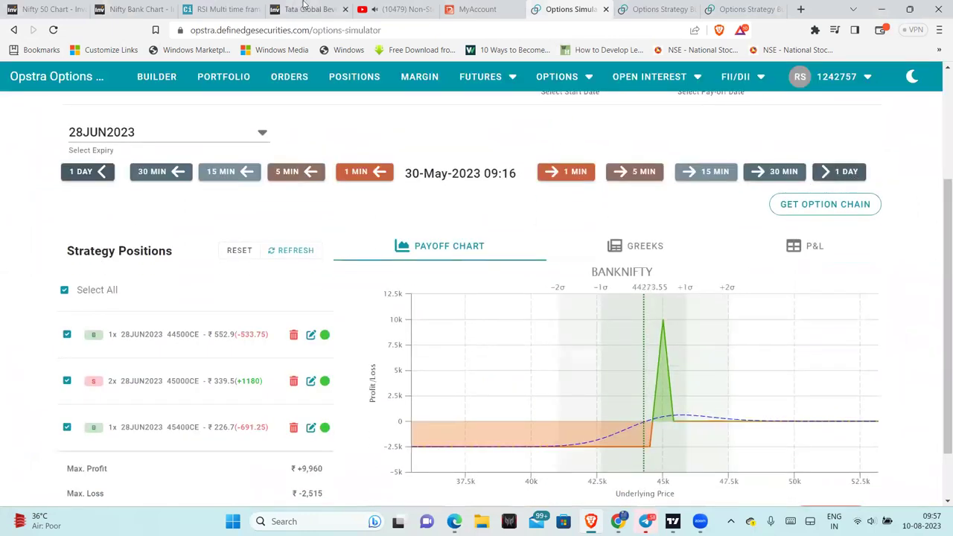
- Check the Nifty Bank chart and advance the simulation in 30-minute and 15-minute increments to 30-May-2023 14:31
click(128, 7)
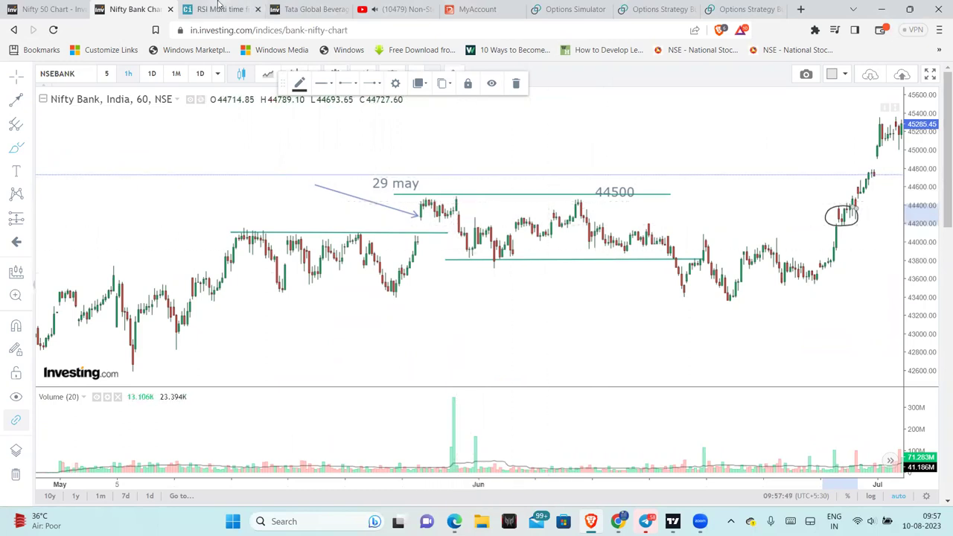
click(563, 9)
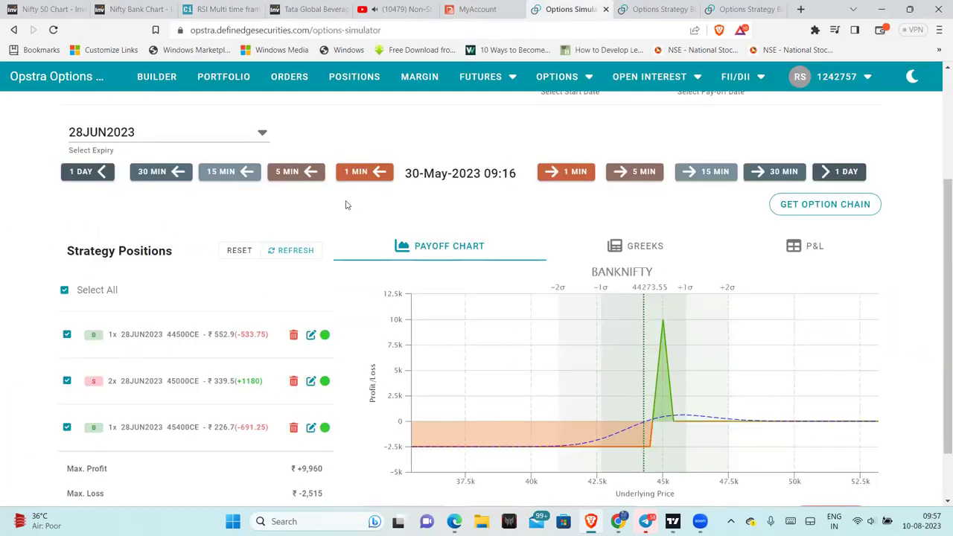
click(780, 172)
click(780, 174)
click(779, 175)
click(779, 176)
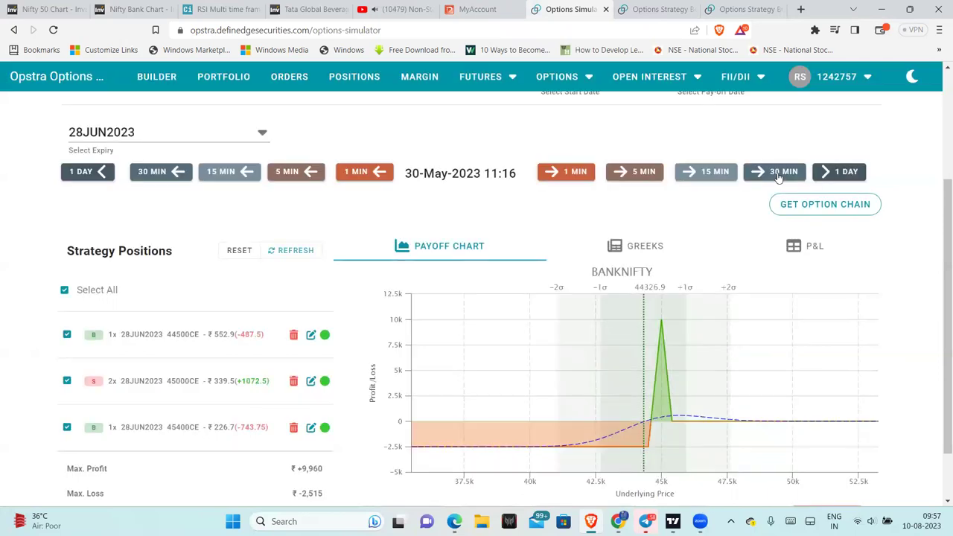
click(779, 176)
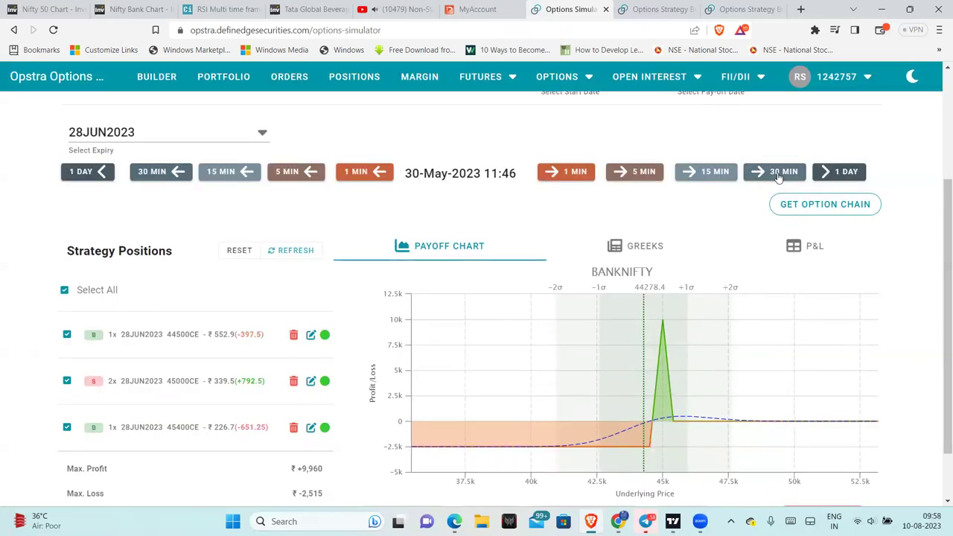
click(779, 176)
click(778, 176)
click(779, 176)
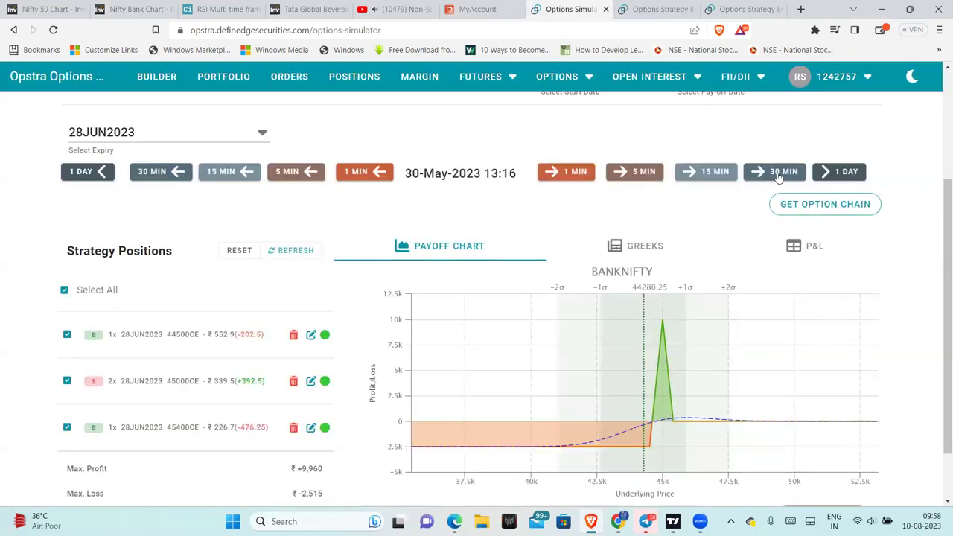
click(779, 176)
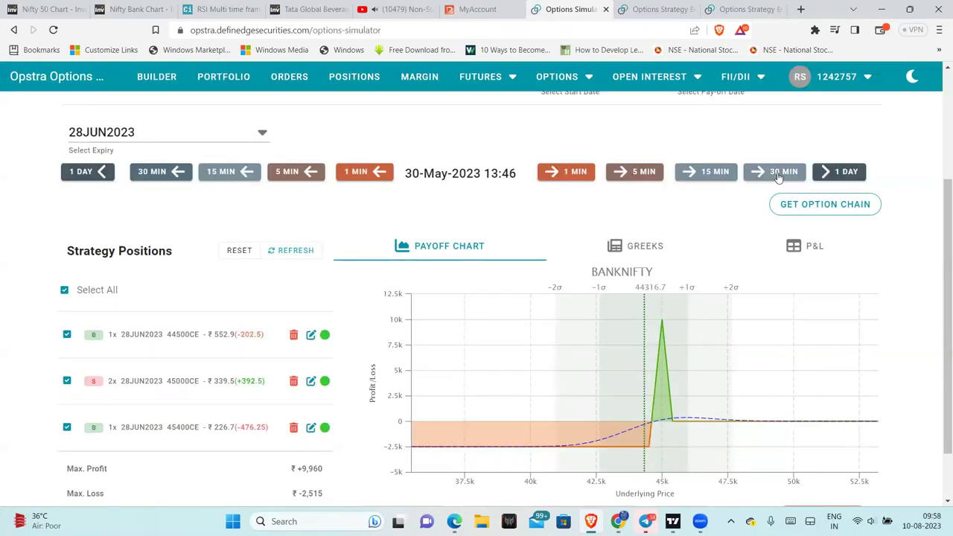
click(778, 176)
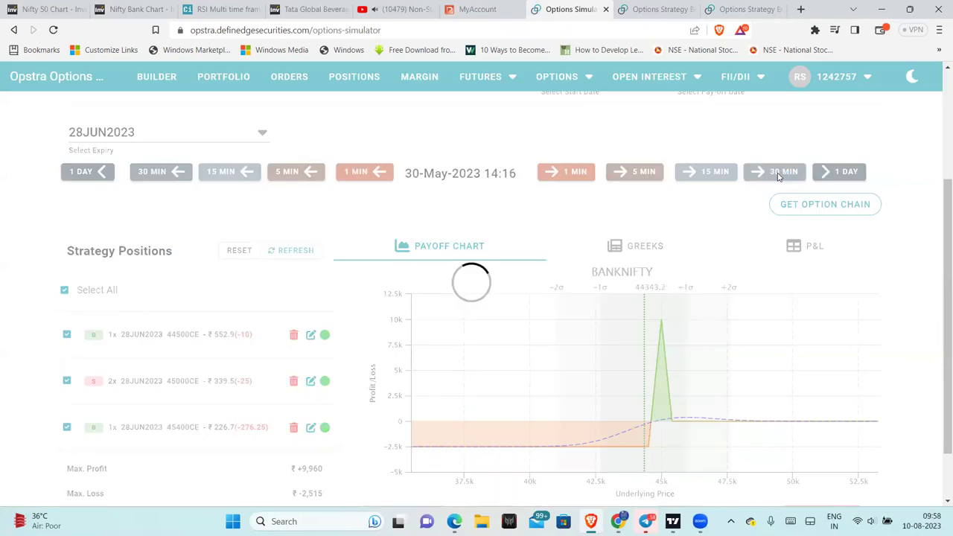
click(714, 174)
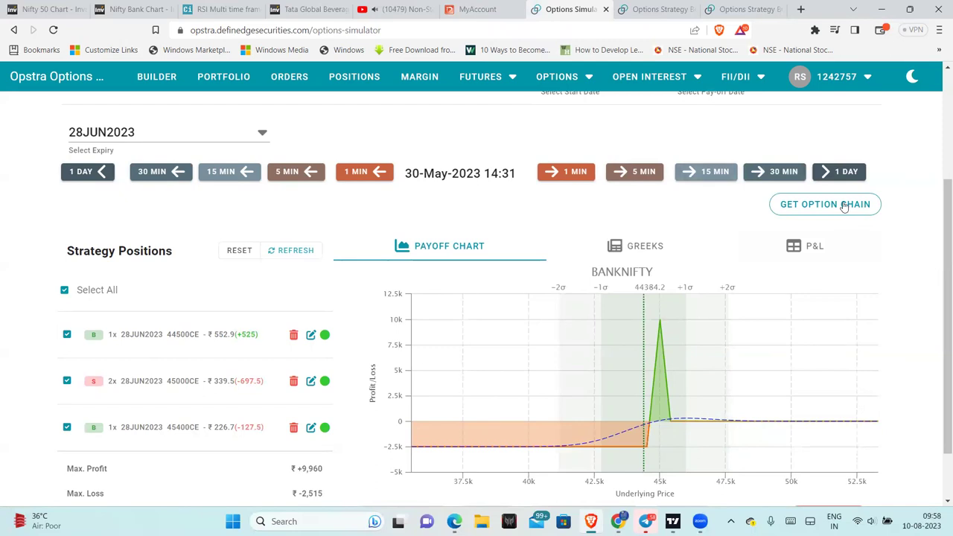
- Load the option chain for 30-May-2023 14:31 and add a buy position of 1 lot of the 44600 call
scroll(844, 207, down, 1)
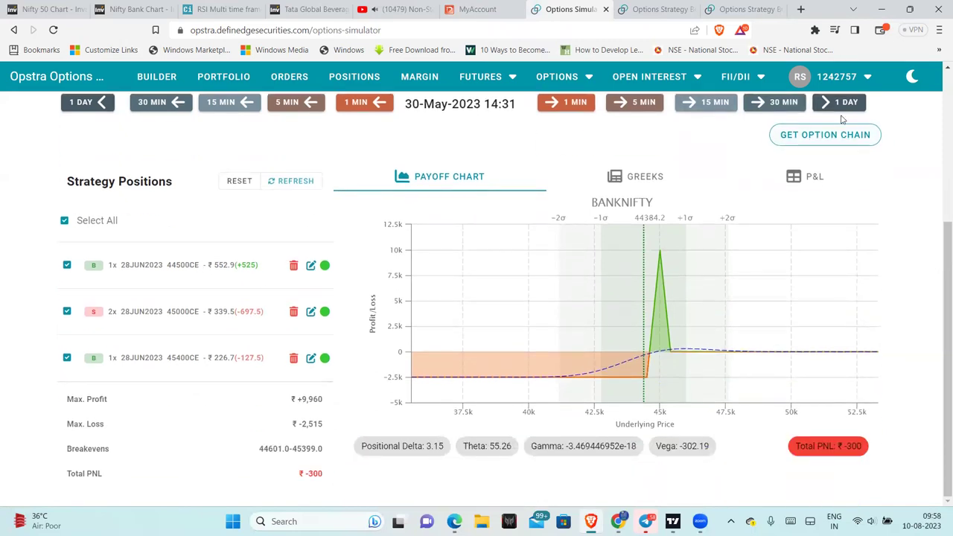
click(831, 138)
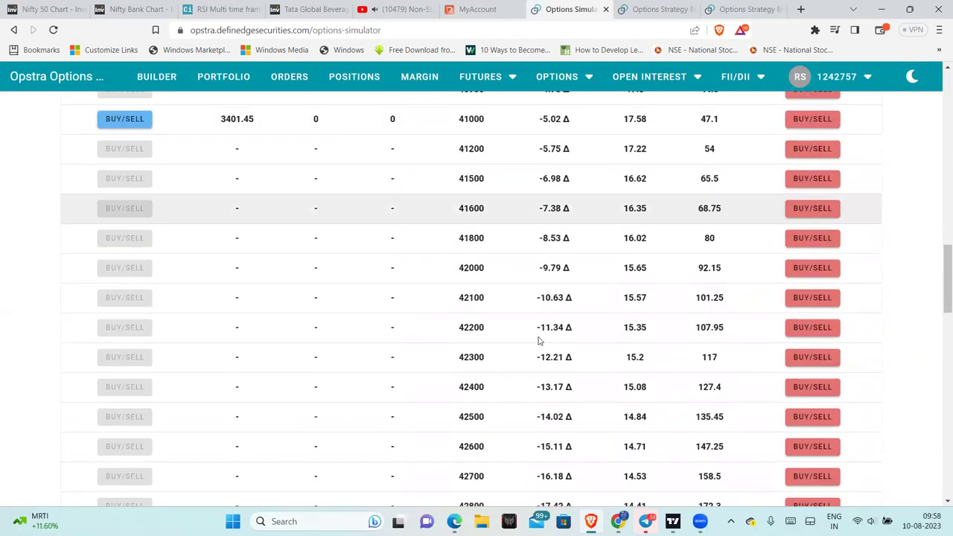
scroll(539, 340, down, 7)
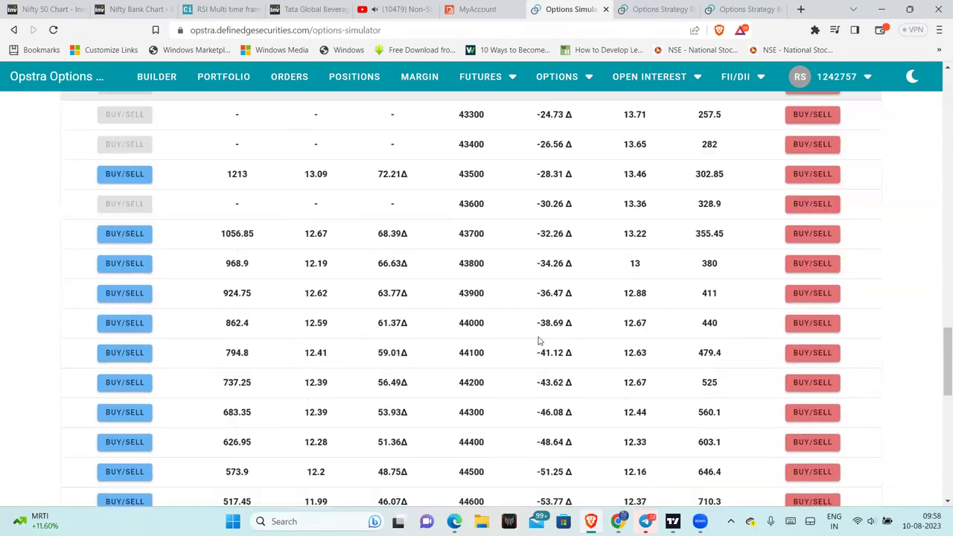
scroll(539, 341, down, 3)
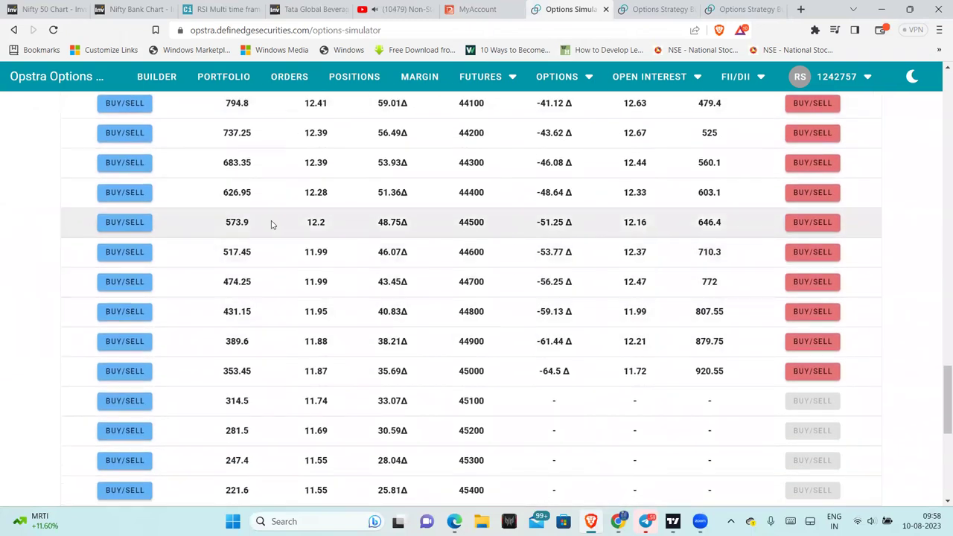
click(126, 253)
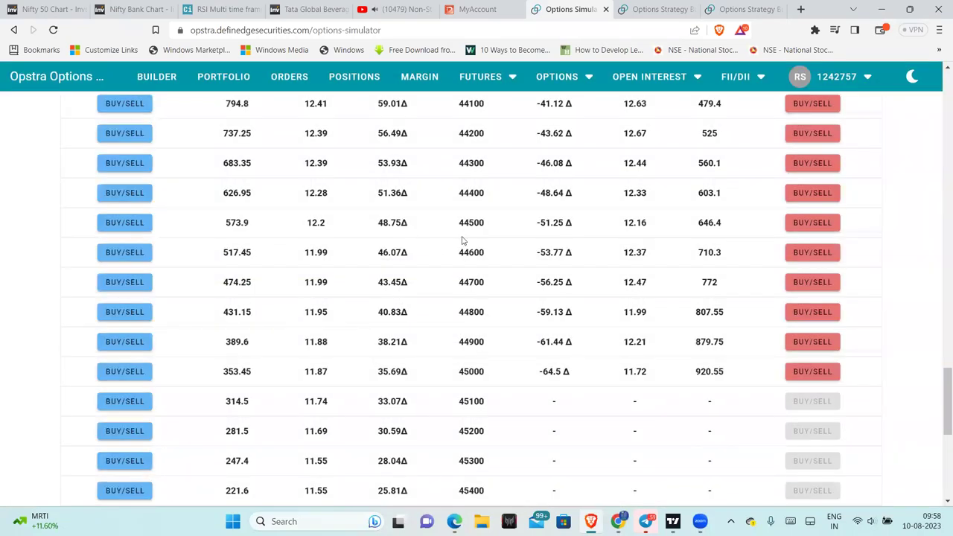
- Close the bought 44500 call position with an exit price of 574
drag(940, 395, 939, 82)
scroll(302, 397, down, 3)
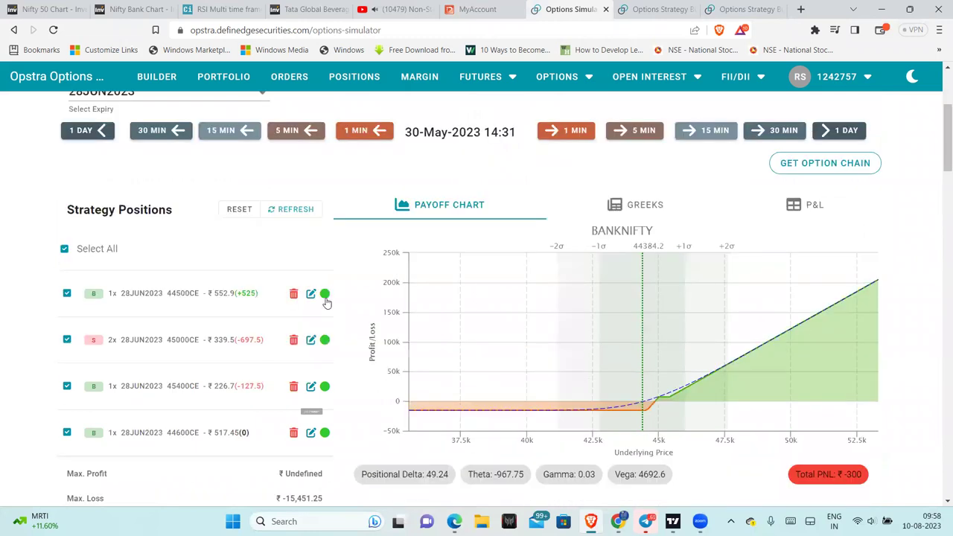
click(310, 293)
click(419, 311)
key(BackSpace)
text(574)
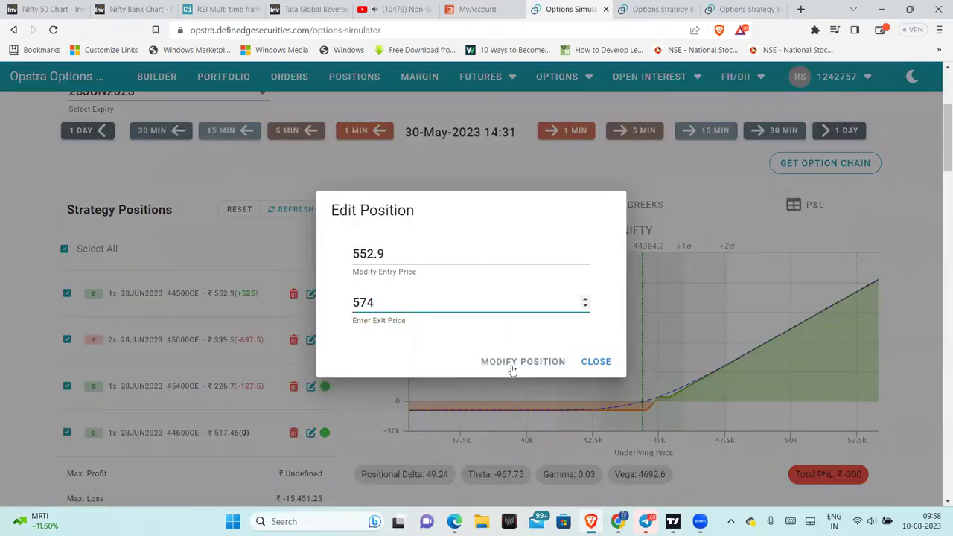
click(512, 365)
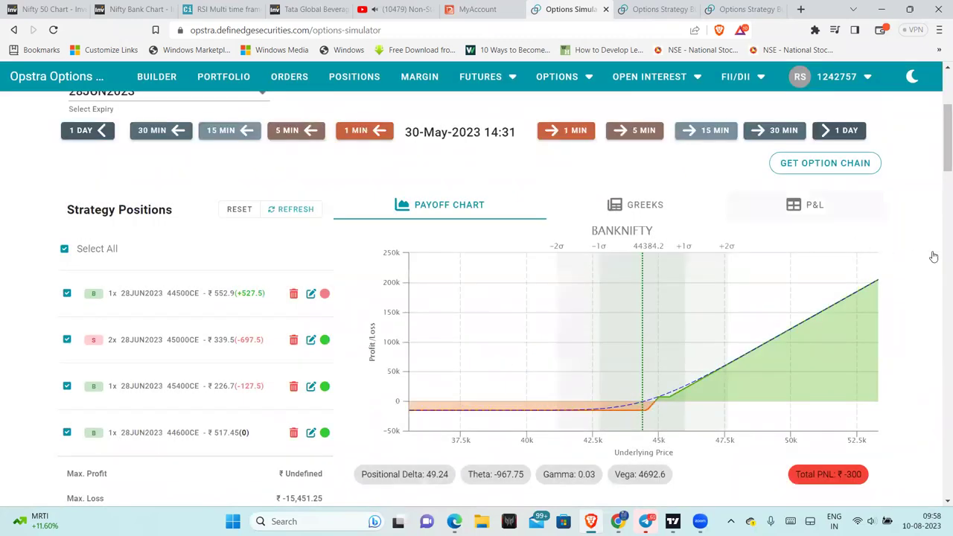
- Load the option chain for 30-May-2023 14:31 and add a buy position of 1 lot of the 45300 call
scroll(587, 320, down, 1)
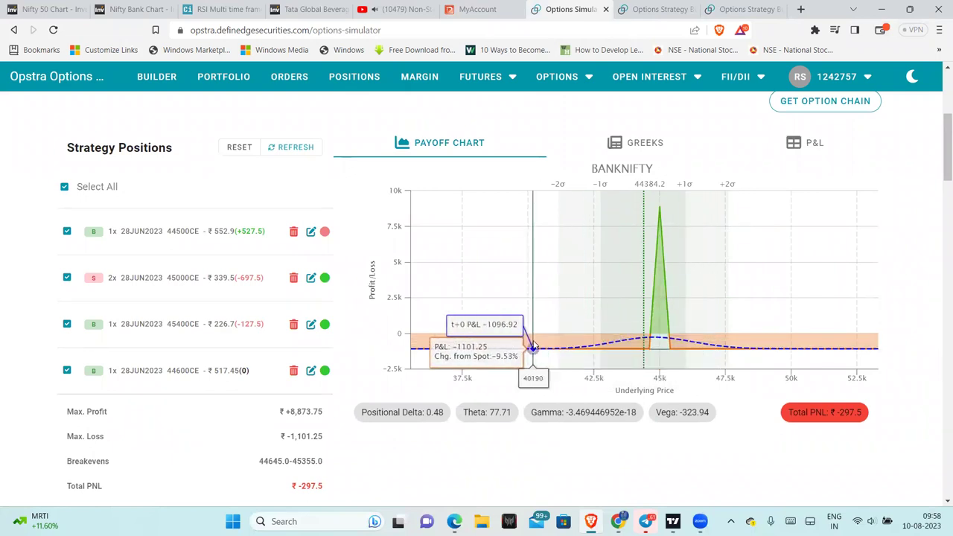
scroll(276, 421, down, 1)
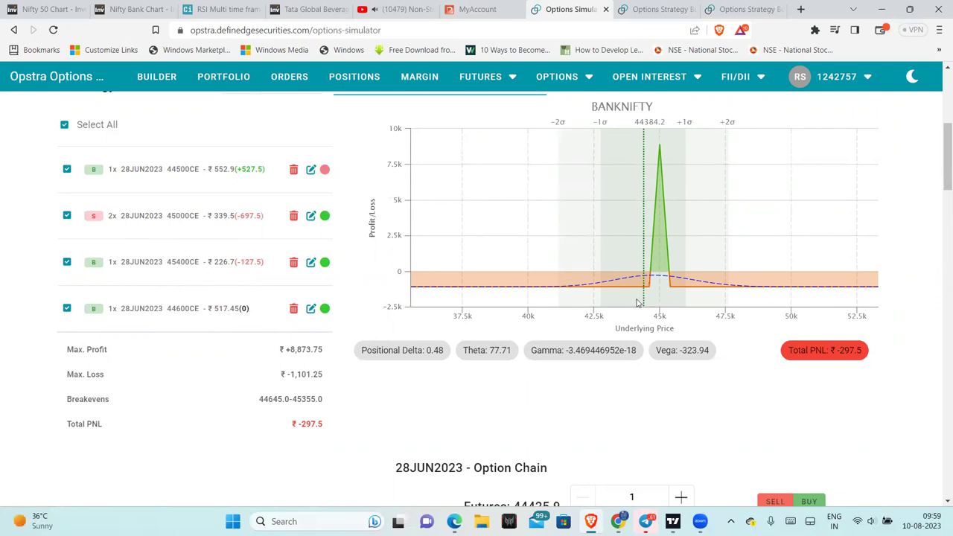
scroll(923, 380, up, 4)
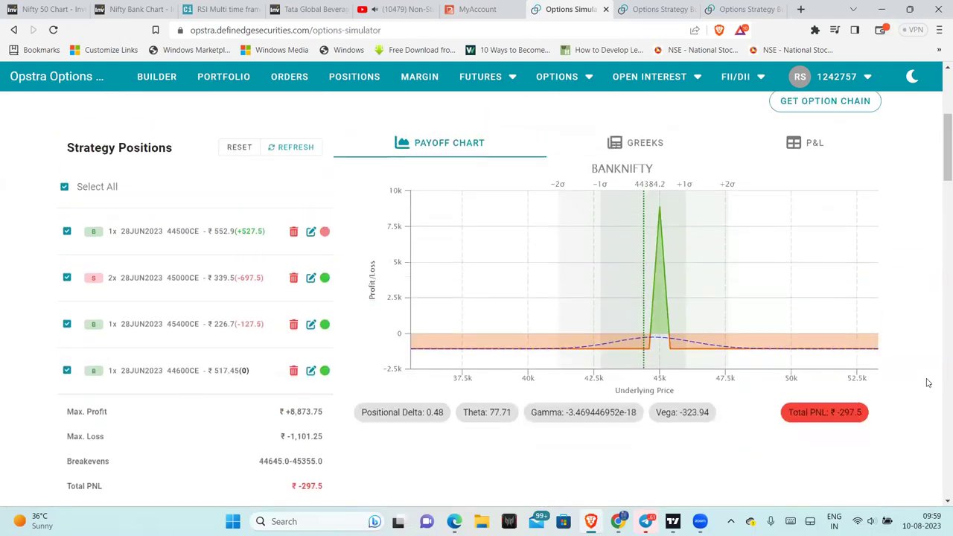
click(841, 289)
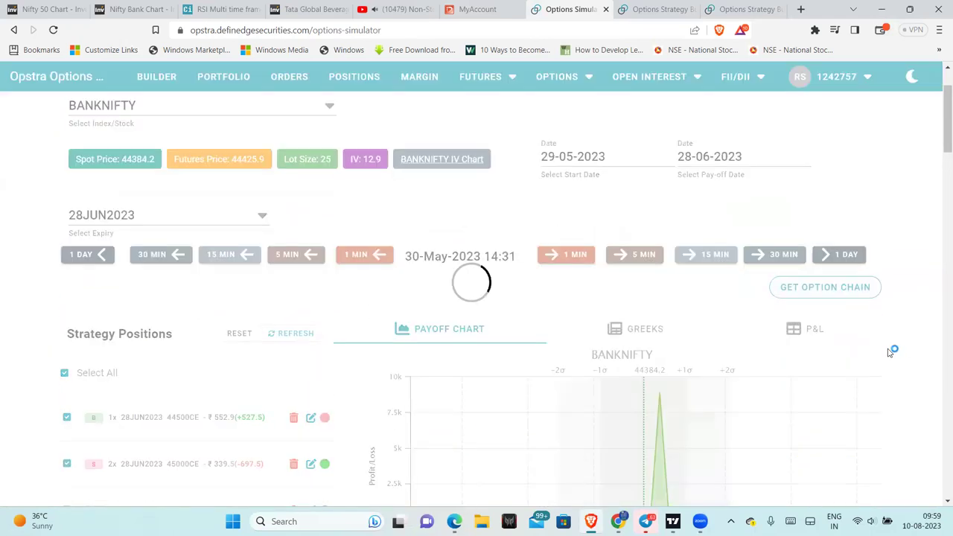
scroll(889, 354, down, 7)
scroll(887, 356, down, 15)
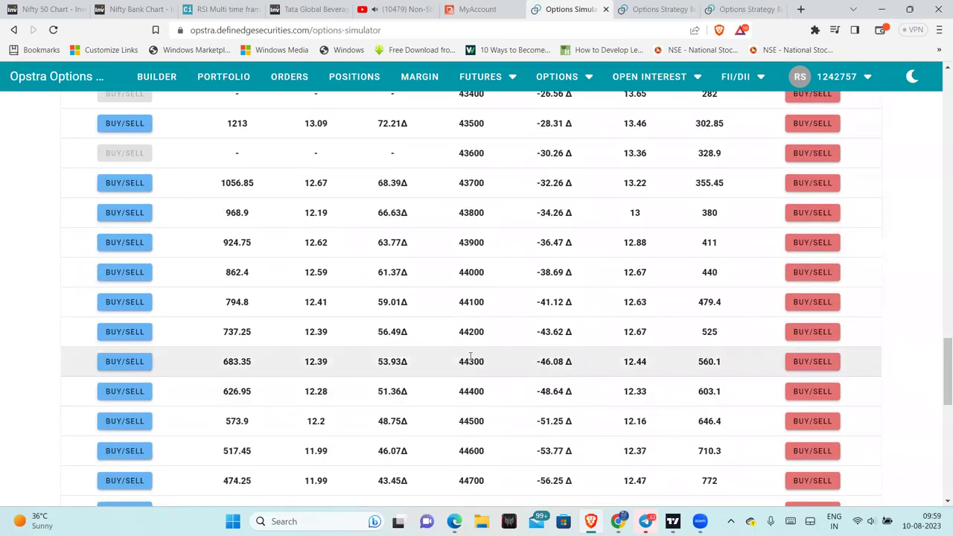
scroll(469, 393, down, 3)
scroll(470, 393, down, 2)
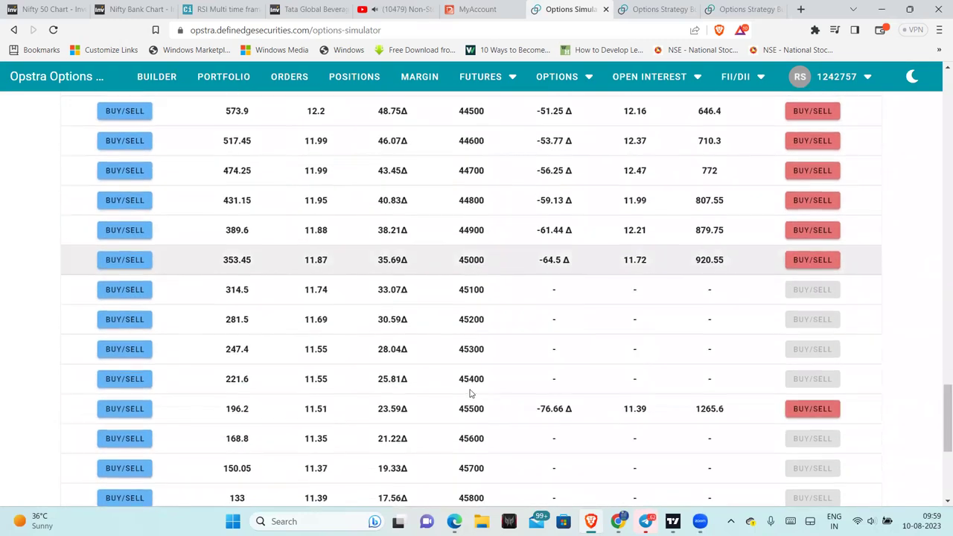
click(124, 349)
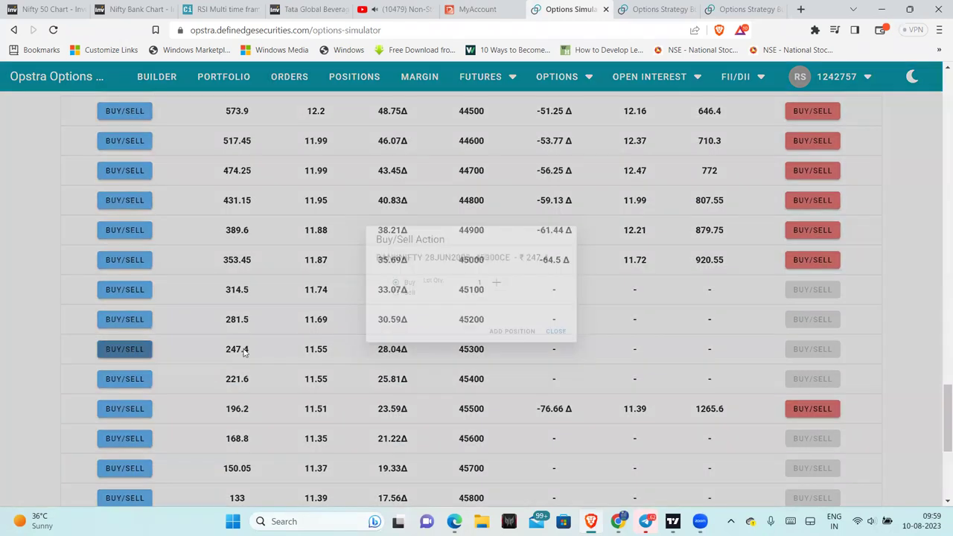
click(513, 356)
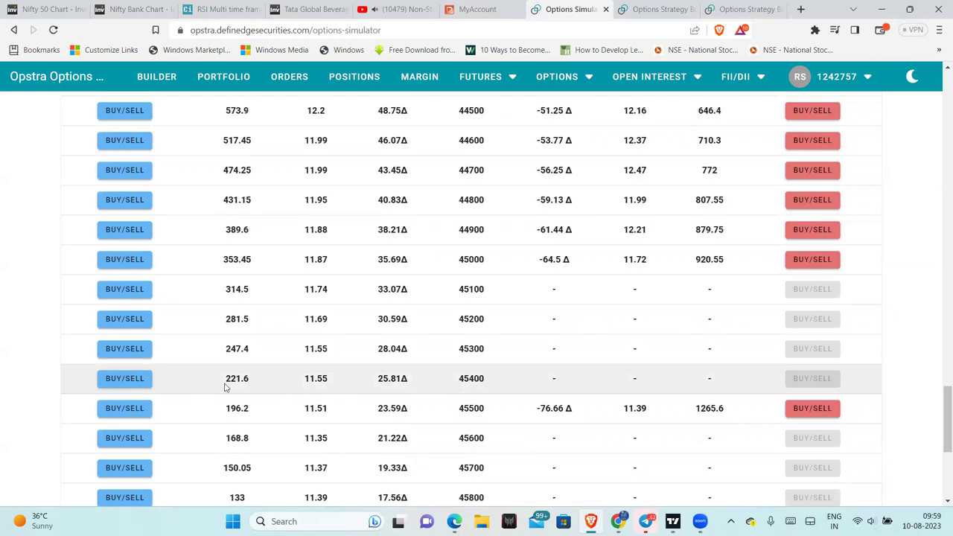
- Close the bought 45400 call position with an exit price of 222
drag(945, 406, 946, 130)
scroll(214, 346, down, 2)
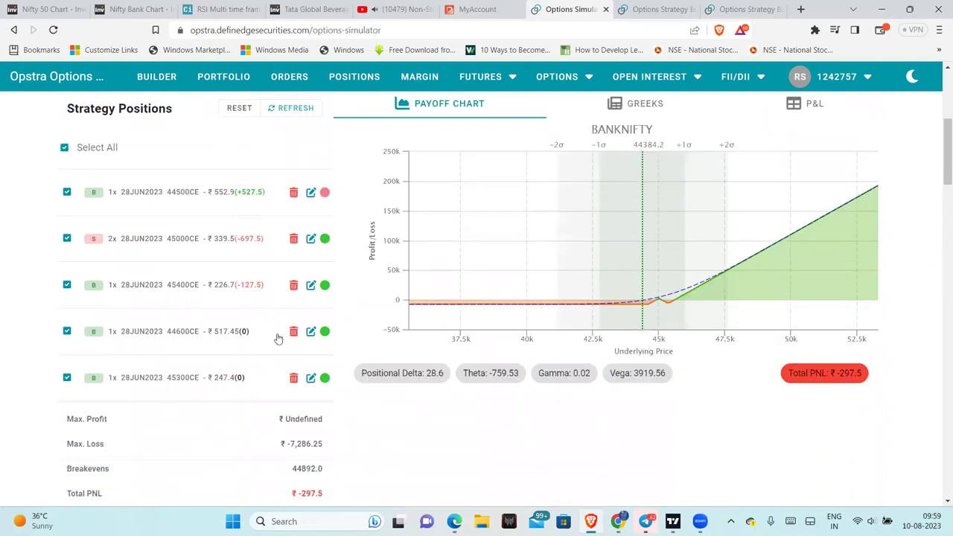
click(310, 285)
click(408, 301)
text(222)
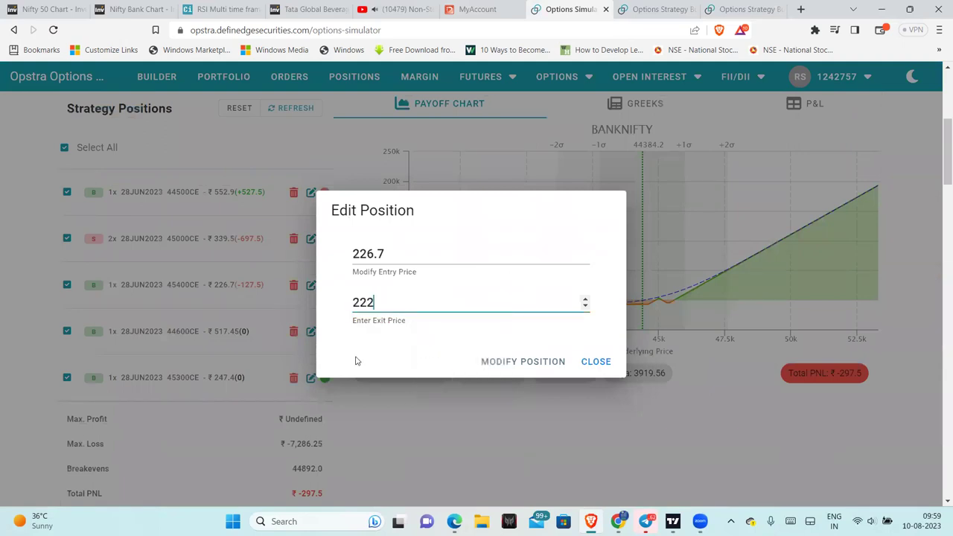
click(496, 361)
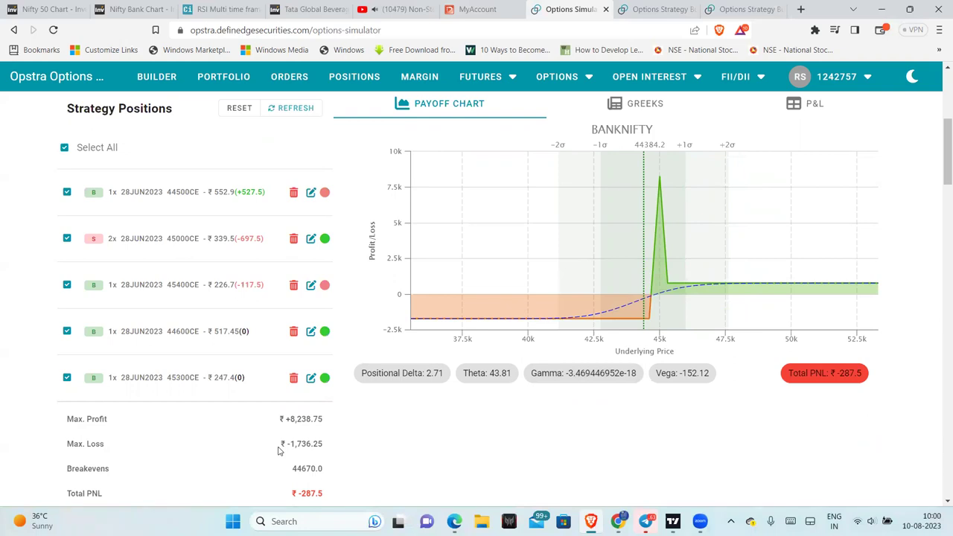
- Reload the option chain for 30-May-2023 14:31 and add a sell position of 2 lots of the 45400 call
scroll(280, 450, down, 1)
scroll(307, 397, up, 1)
scroll(885, 253, up, 1)
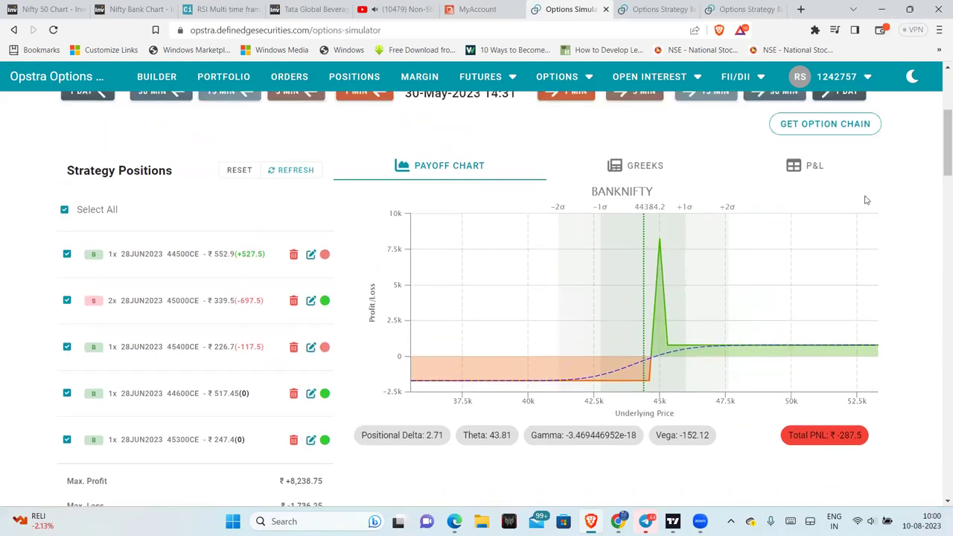
click(833, 124)
scroll(762, 379, down, 1)
scroll(772, 404, down, 15)
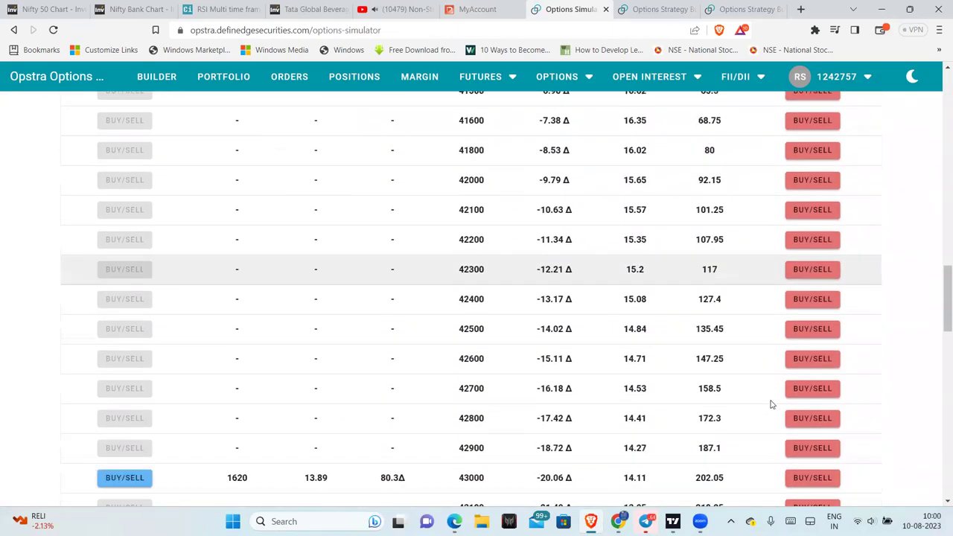
scroll(772, 405, down, 6)
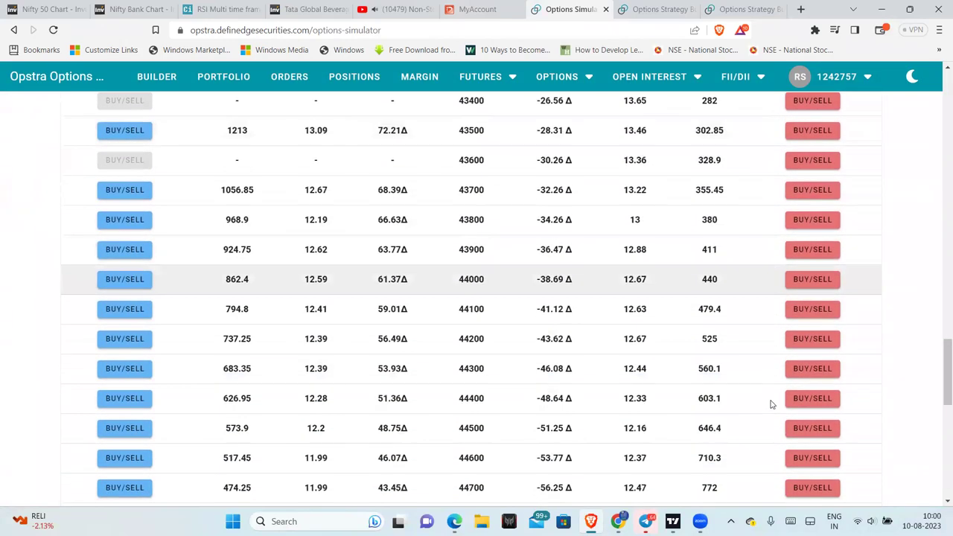
scroll(772, 404, down, 2)
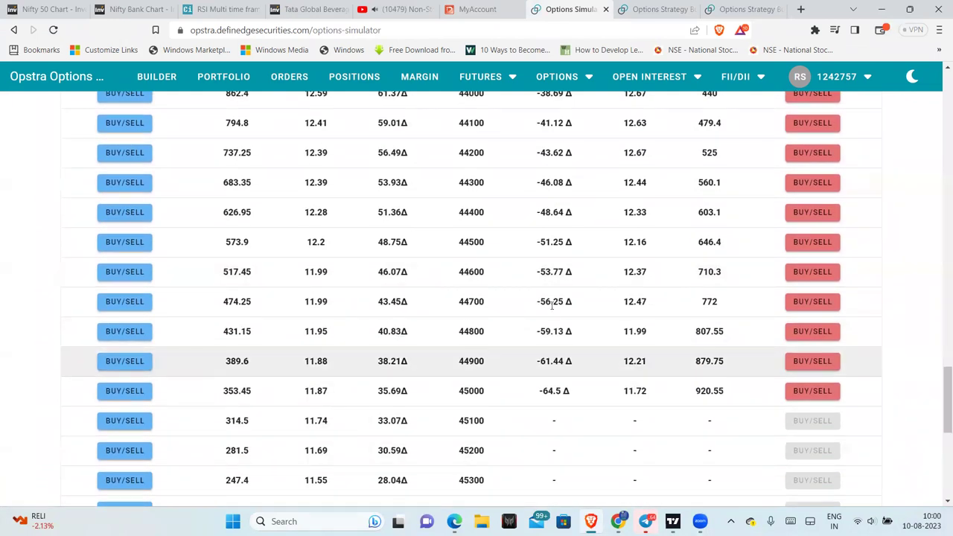
scroll(536, 334, down, 2)
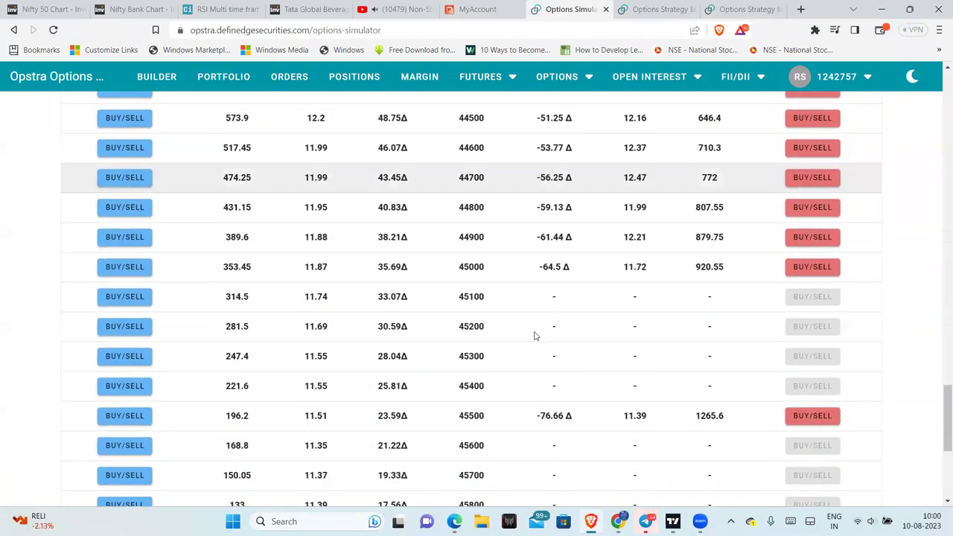
click(144, 386)
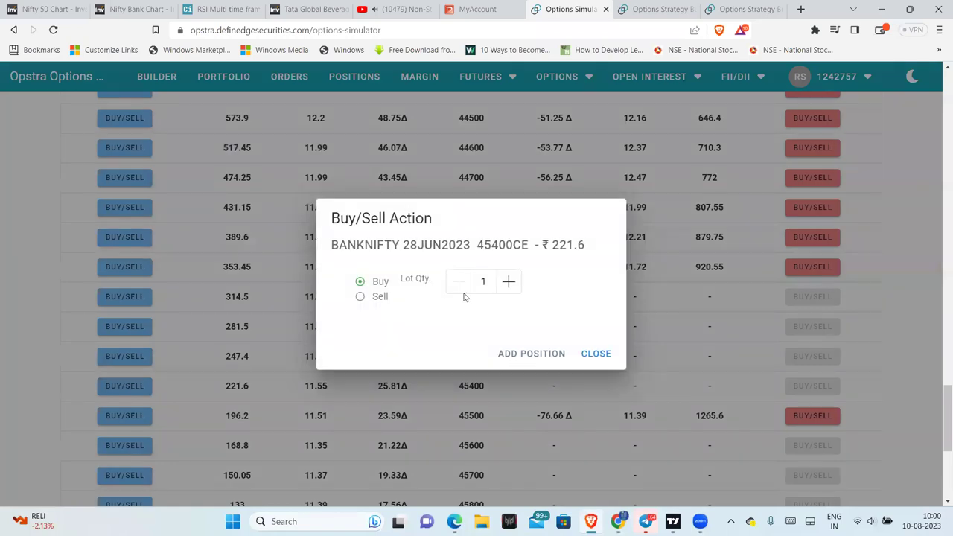
click(542, 351)
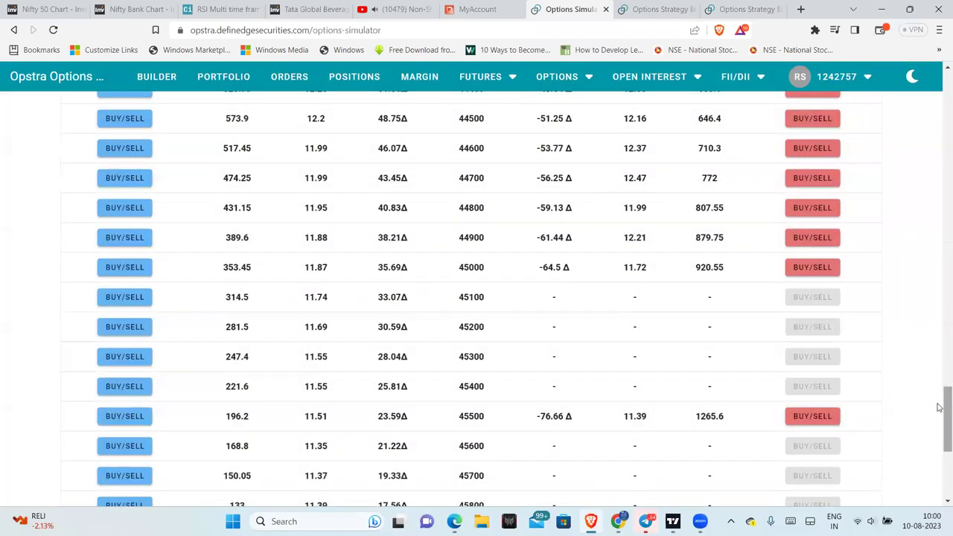
drag(939, 407, 323, 148)
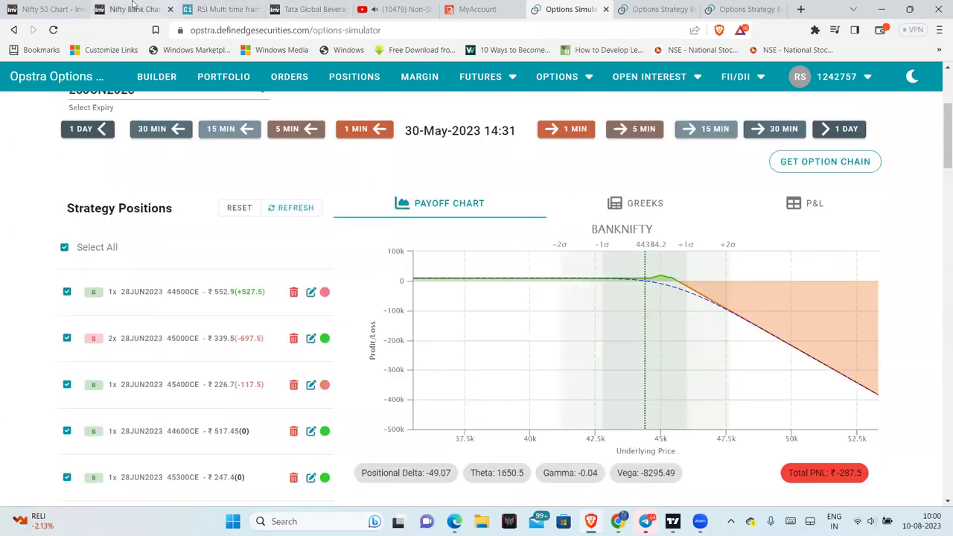
- Check the Nifty Bank chart, zoom the payoff chart to about 40.3k–48.3k, and review the P&L of each position
key(ctrl+2)
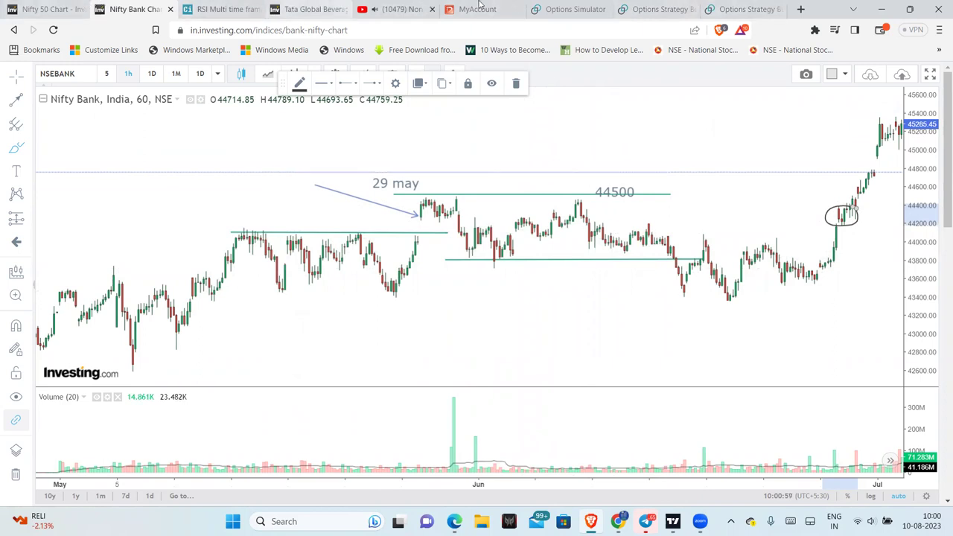
click(591, 6)
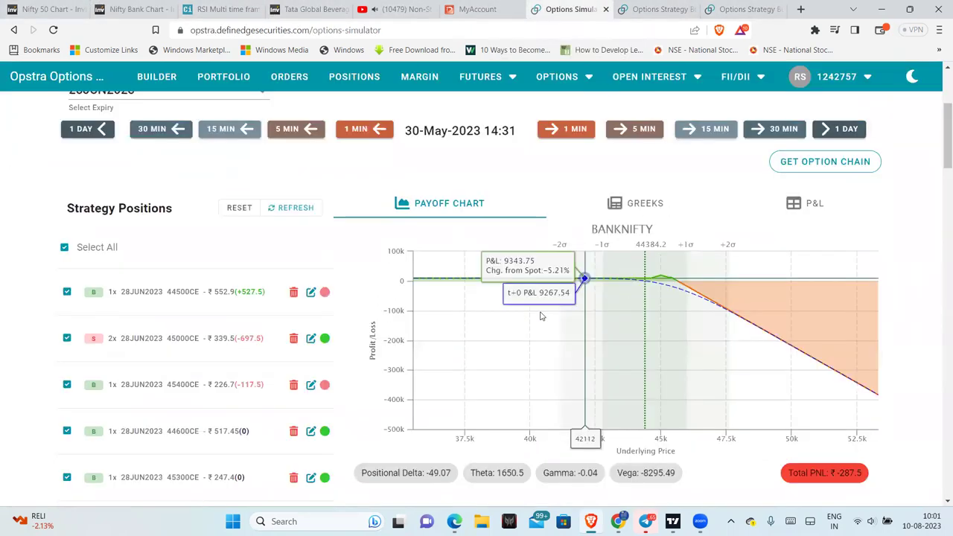
drag(748, 319, 535, 324)
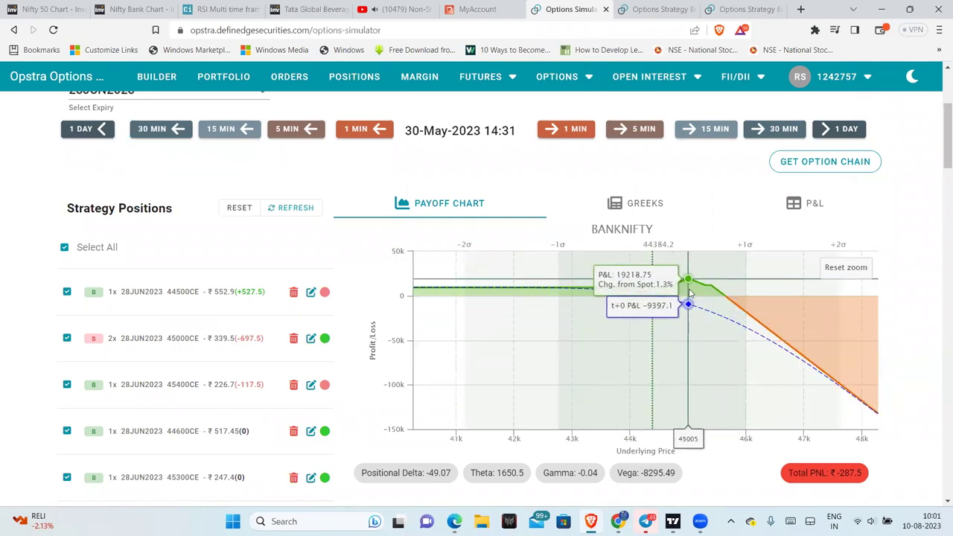
scroll(687, 293, down, 3)
scroll(670, 292, up, 2)
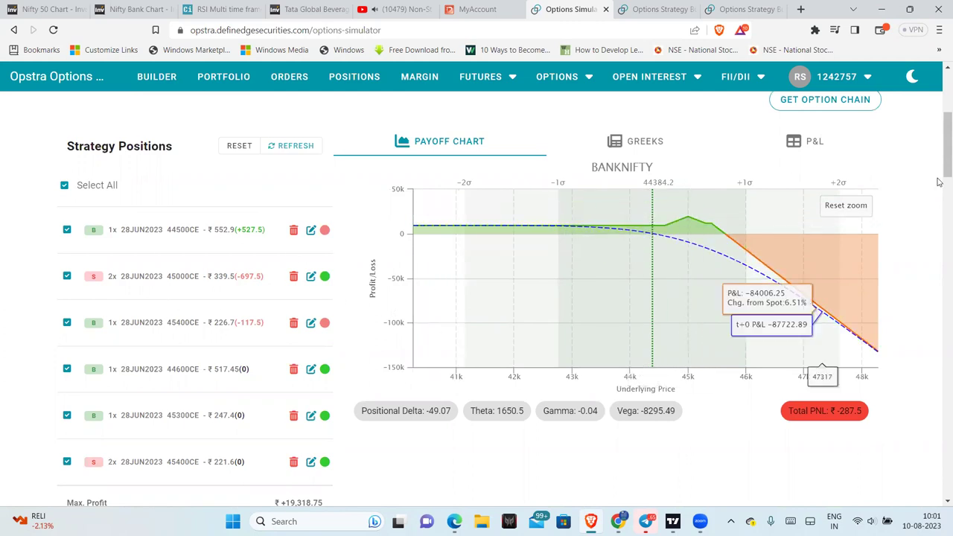
click(793, 147)
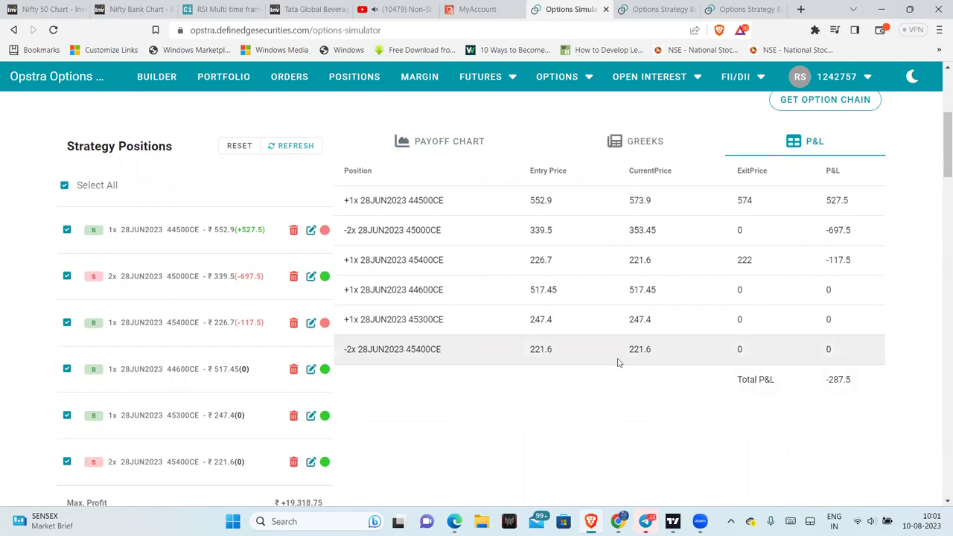
click(441, 141)
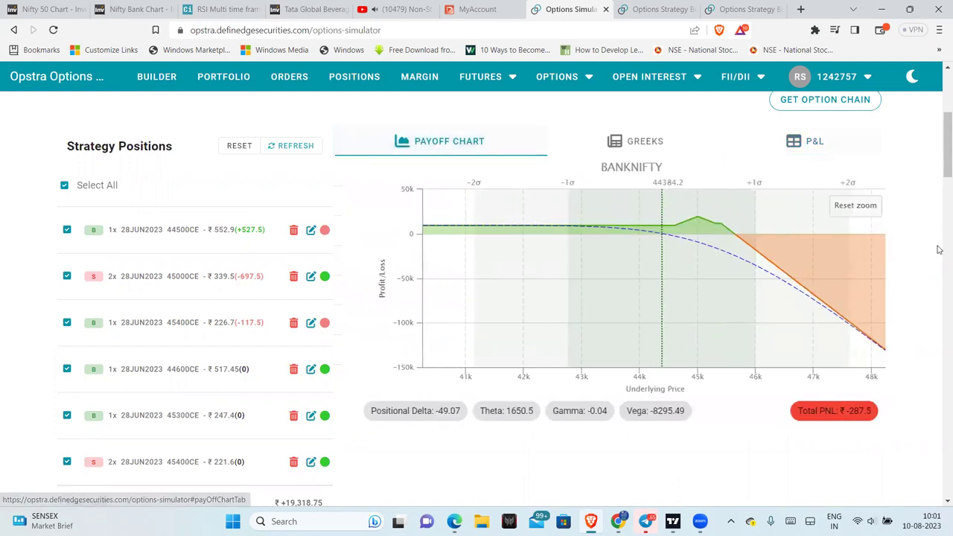
- Advance the simulation by one day to 31-May-2023 14:31 and examine the payoff chart and position P&L
scroll(938, 251, up, 1)
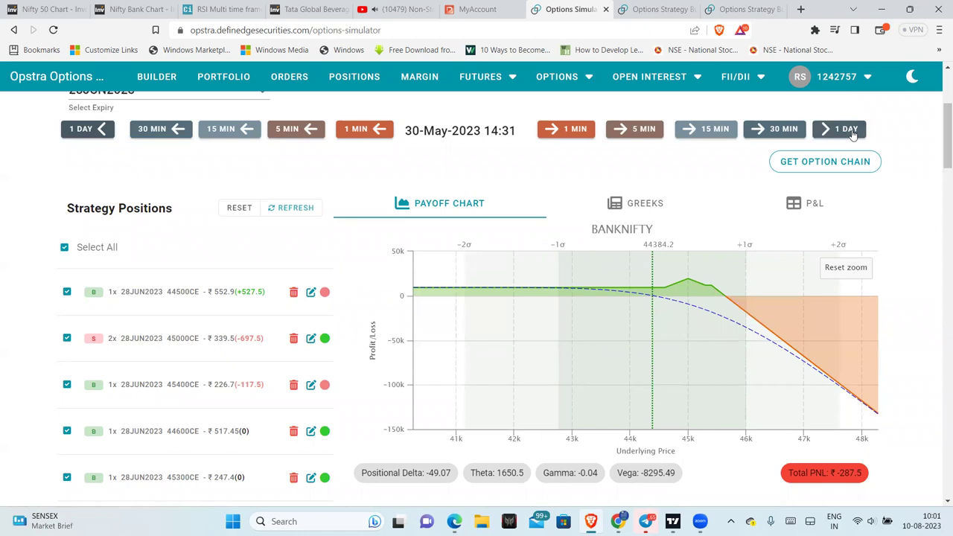
click(846, 130)
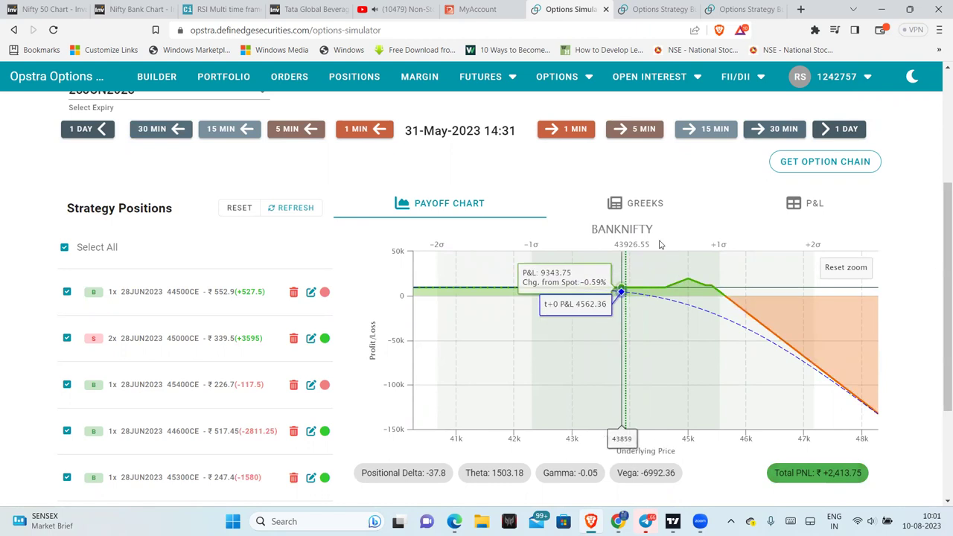
scroll(886, 441, down, 1)
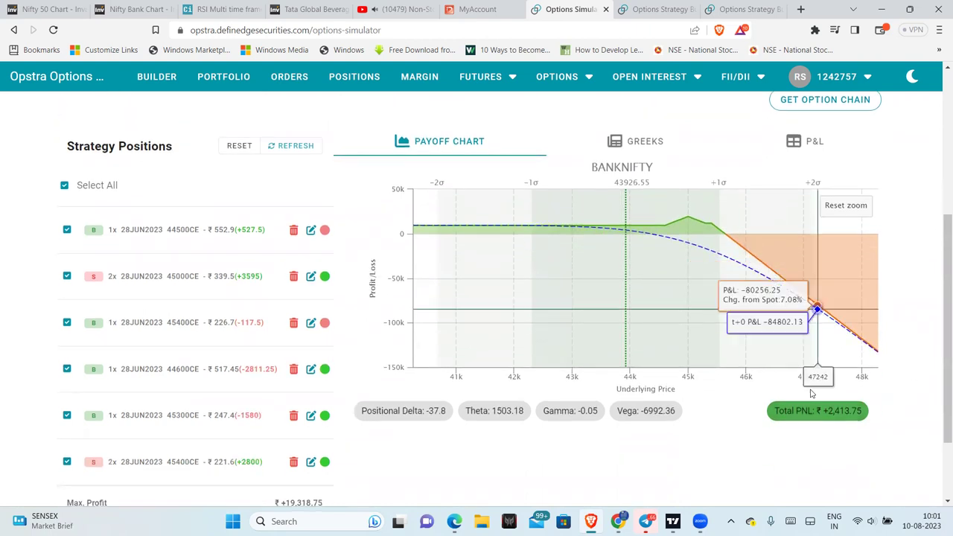
scroll(863, 414, down, 1)
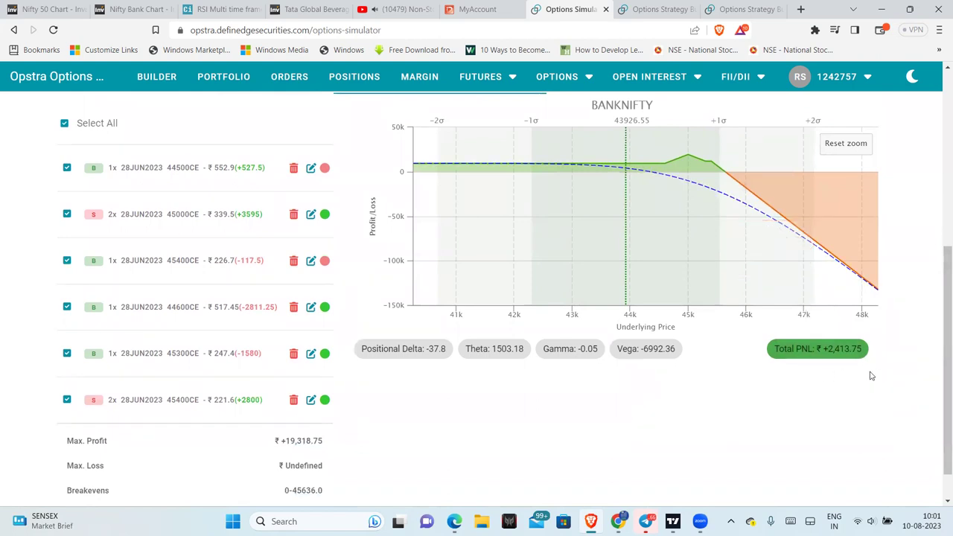
- Advance the simulation in one-day increments to 06-Jun-2023 14:31
scroll(871, 375, up, 2)
click(835, 136)
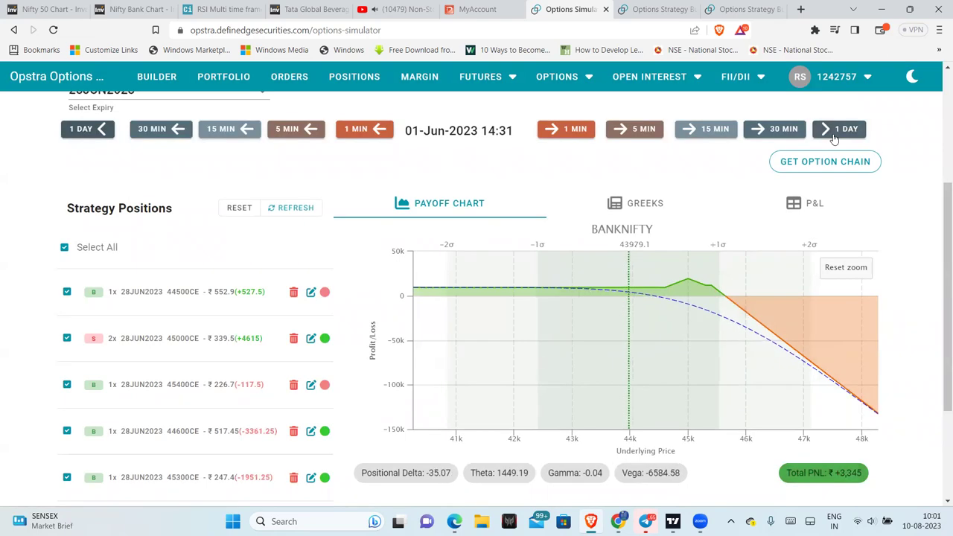
click(834, 138)
click(833, 139)
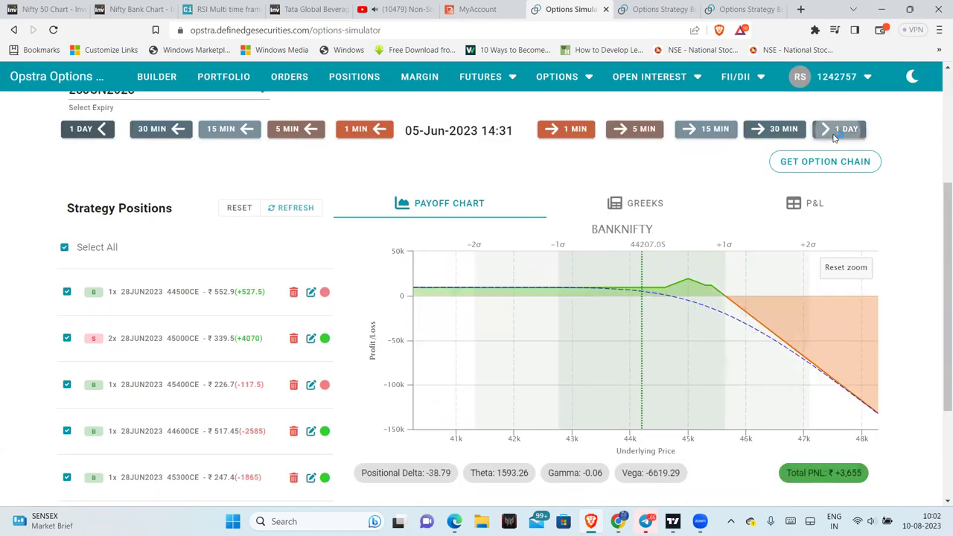
click(834, 139)
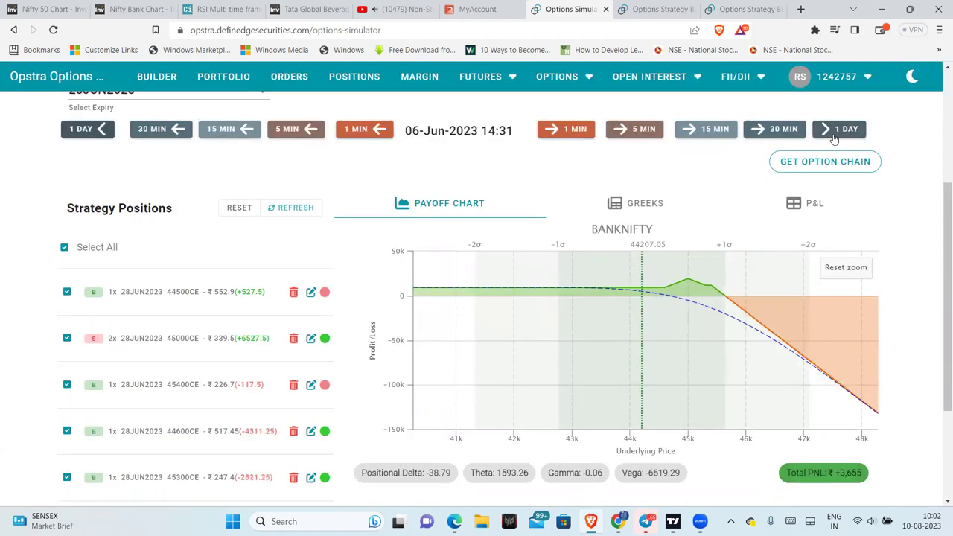
- Review the P&L of each position and advance the simulation day by day to 08-Jun-2023 14:31, returning to the payoff chart
click(818, 205)
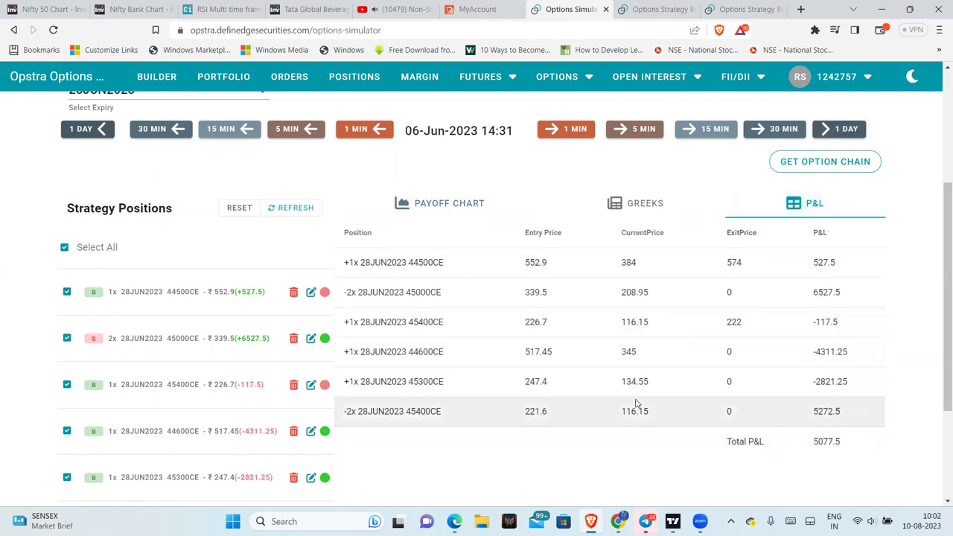
click(830, 134)
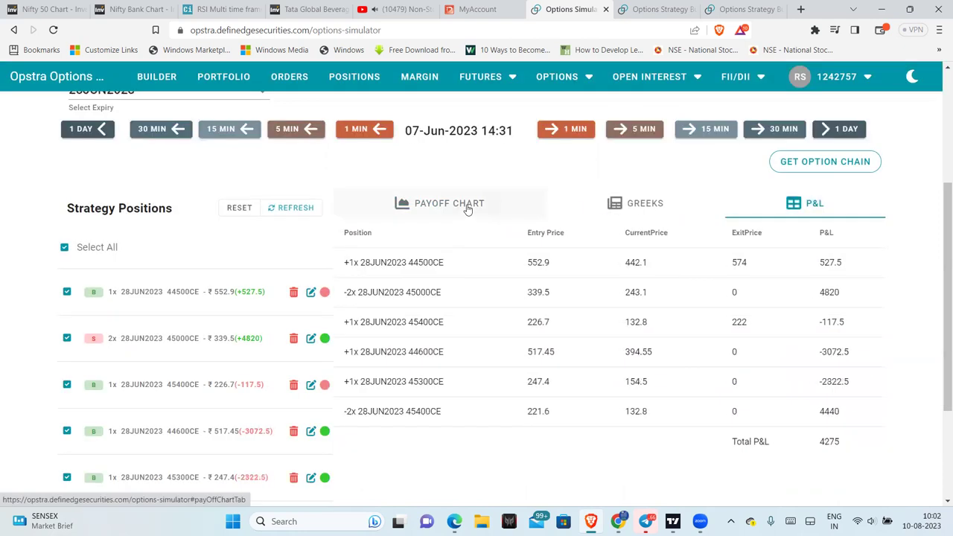
click(467, 210)
click(843, 133)
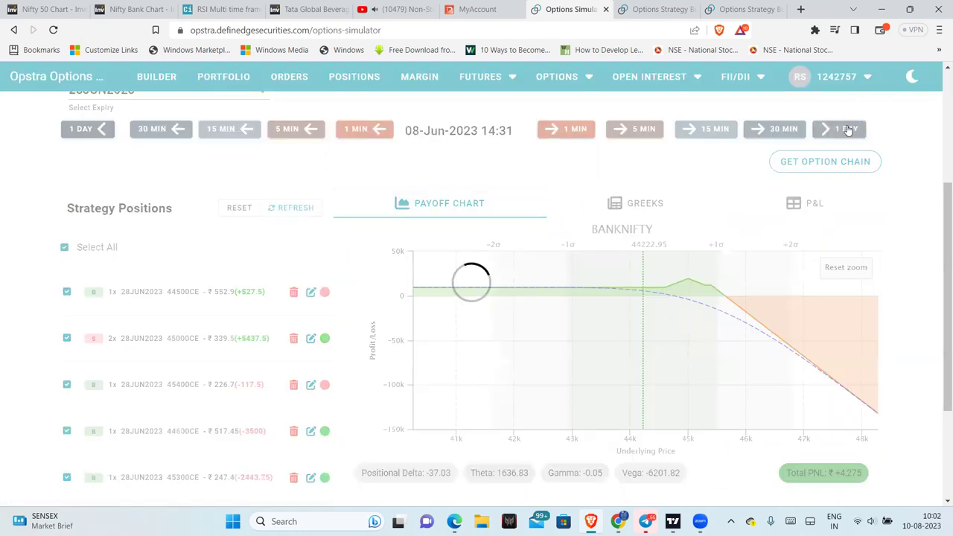
- Advance the simulation by one day to 09-Jun-2023 14:31, then review the P&L of each position and the payoff chart
click(842, 134)
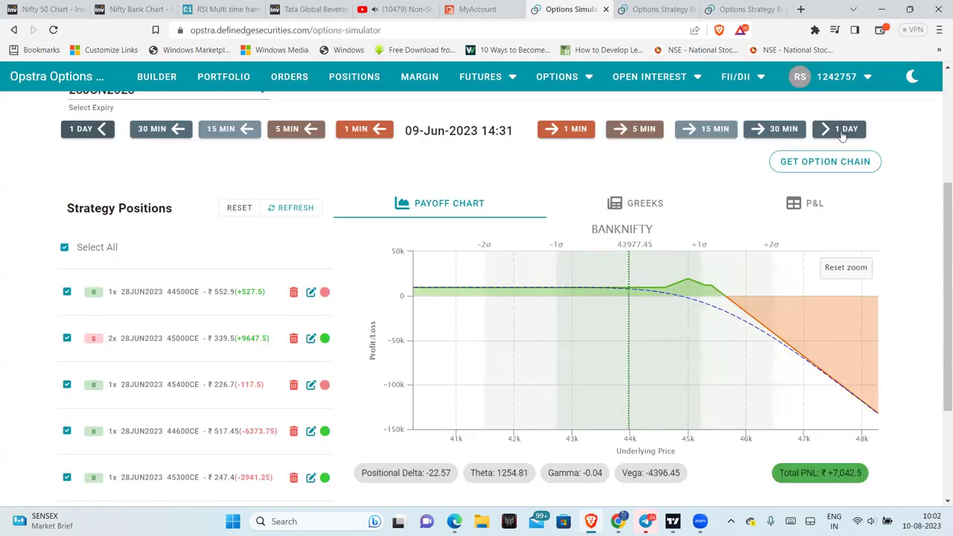
click(813, 204)
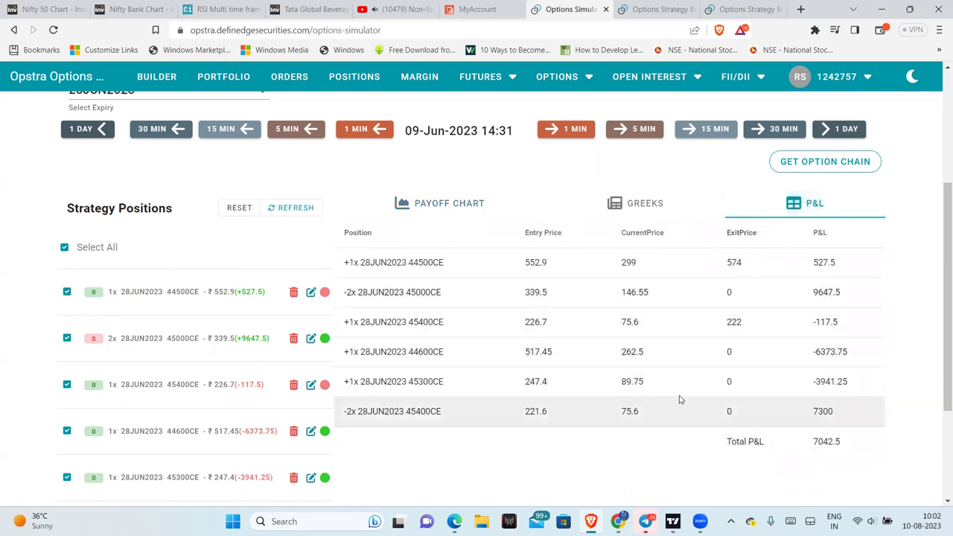
click(447, 203)
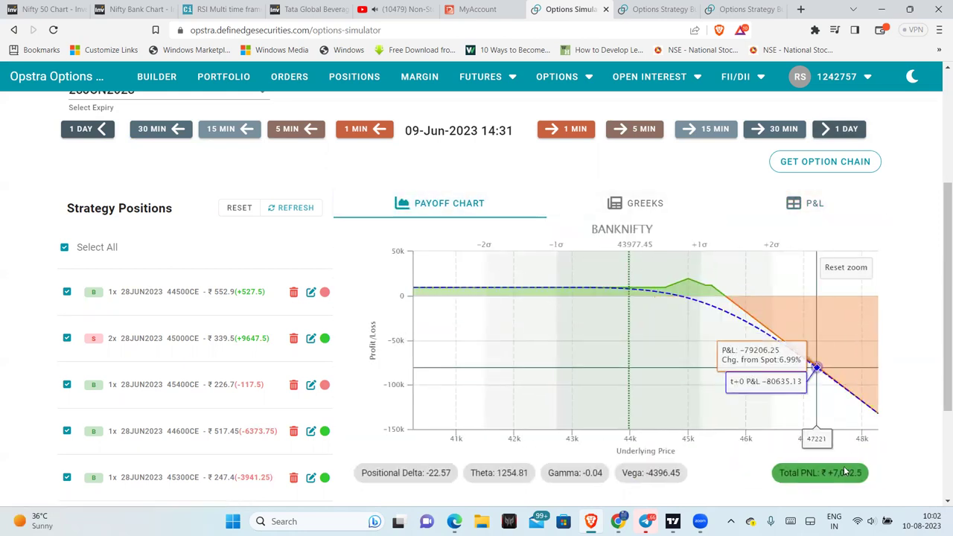
- Advance the simulation day by day to 15-Jun-2023 14:31, reviewing the P&L of each position
click(847, 128)
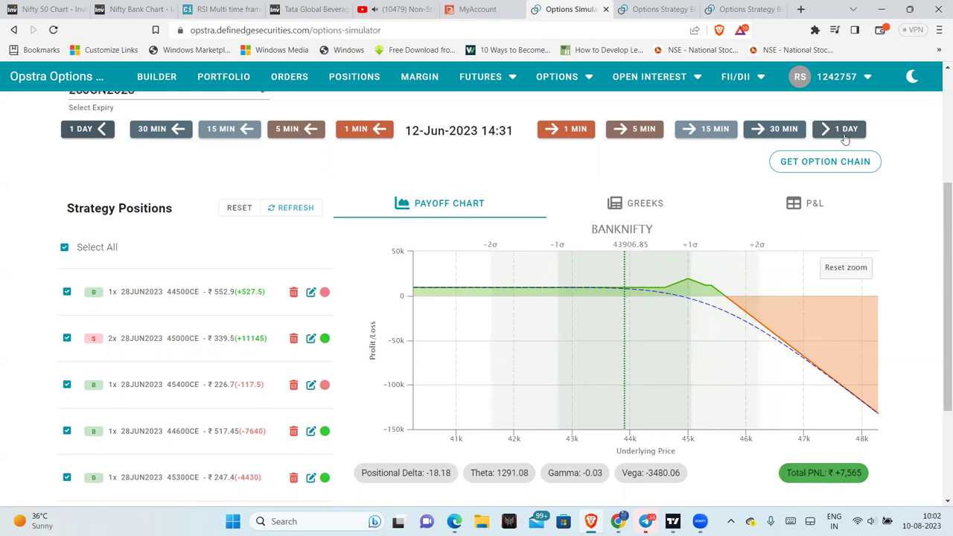
click(827, 210)
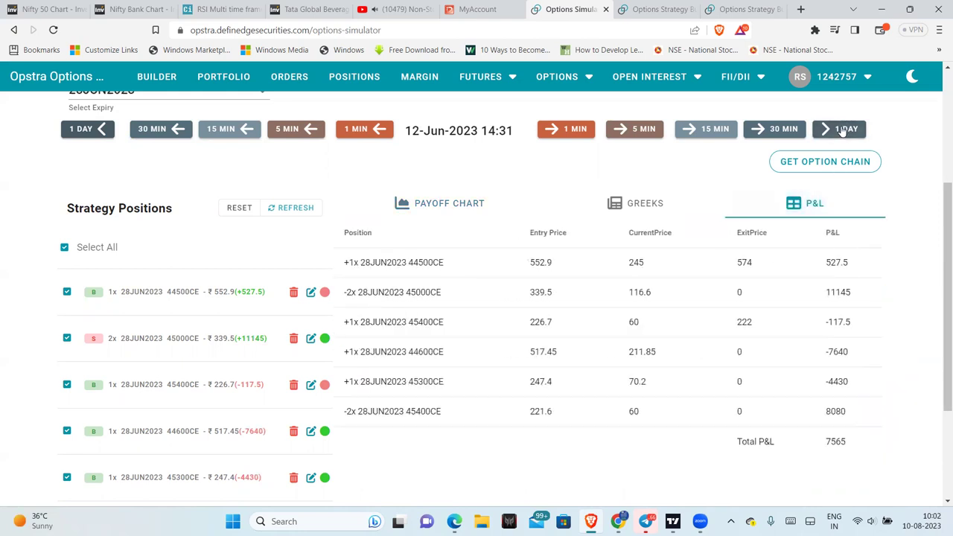
click(840, 128)
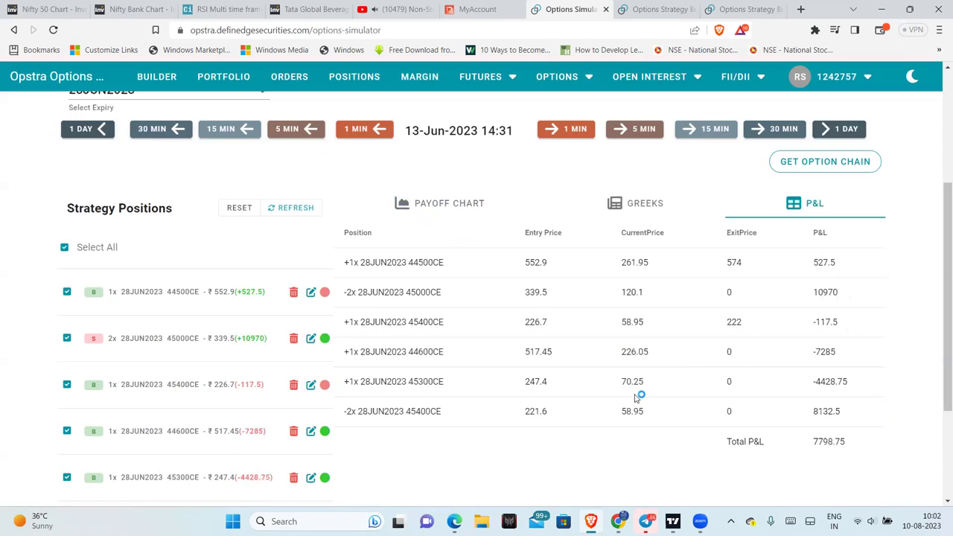
click(841, 130)
click(841, 130)
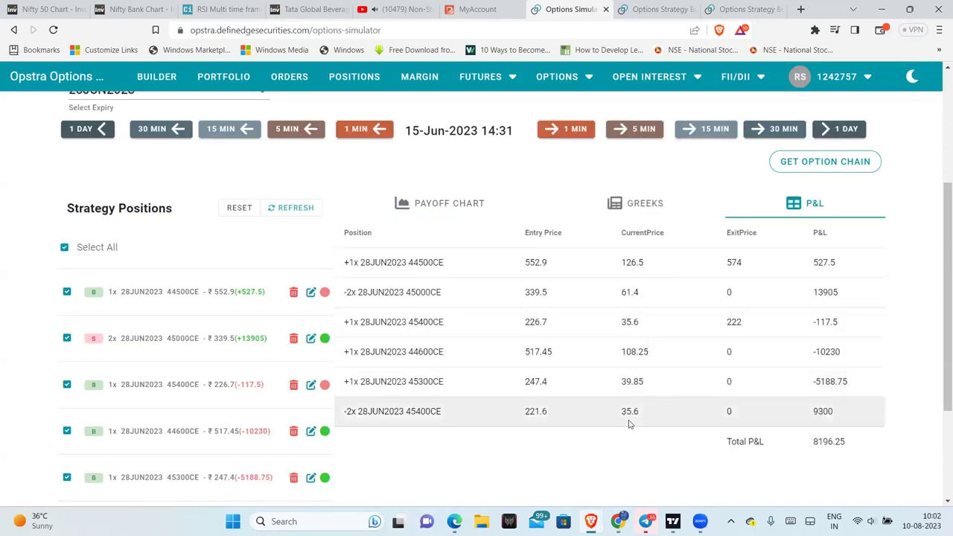
- Exit the two-lot sold 28JUN2023 45400CE position at an exit price of 35
scroll(629, 435, down, 1)
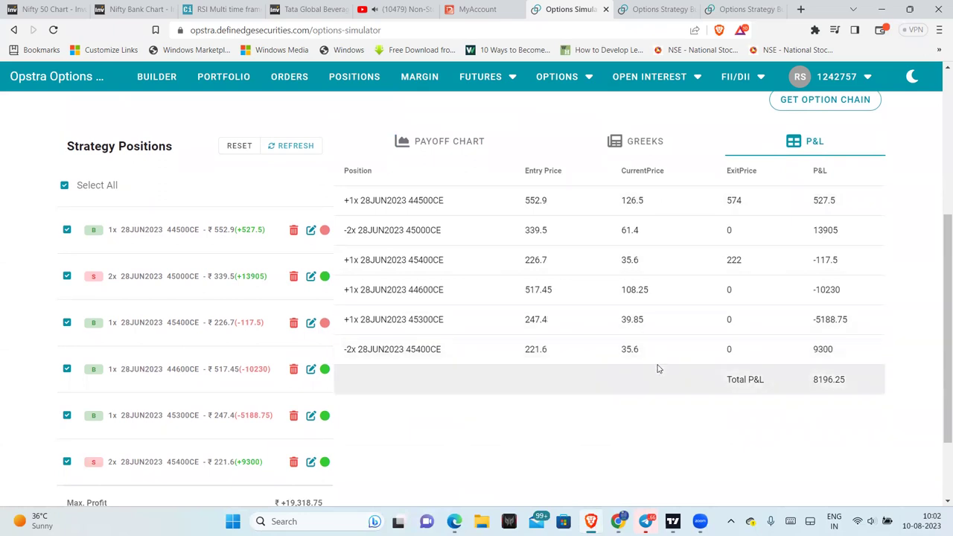
scroll(658, 368, down, 2)
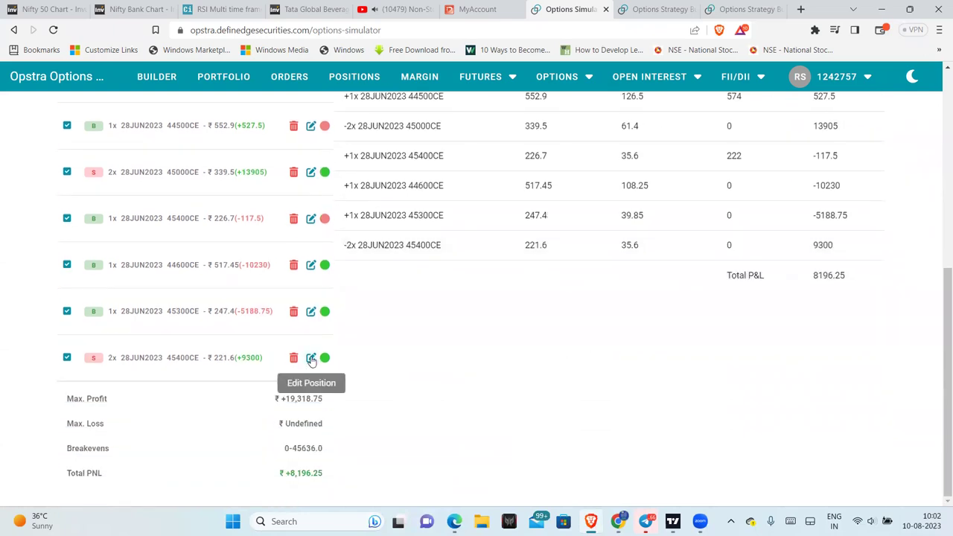
click(312, 358)
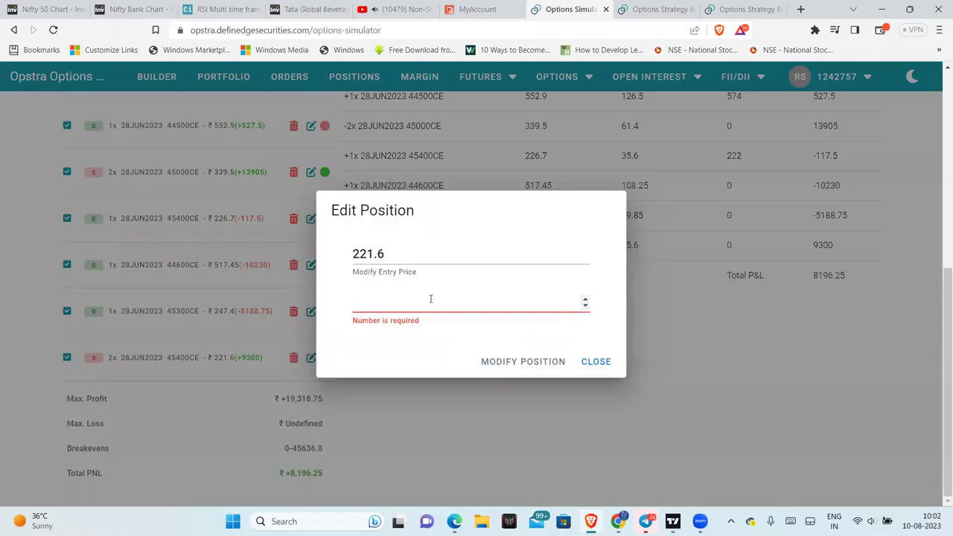
text(35)
click(514, 363)
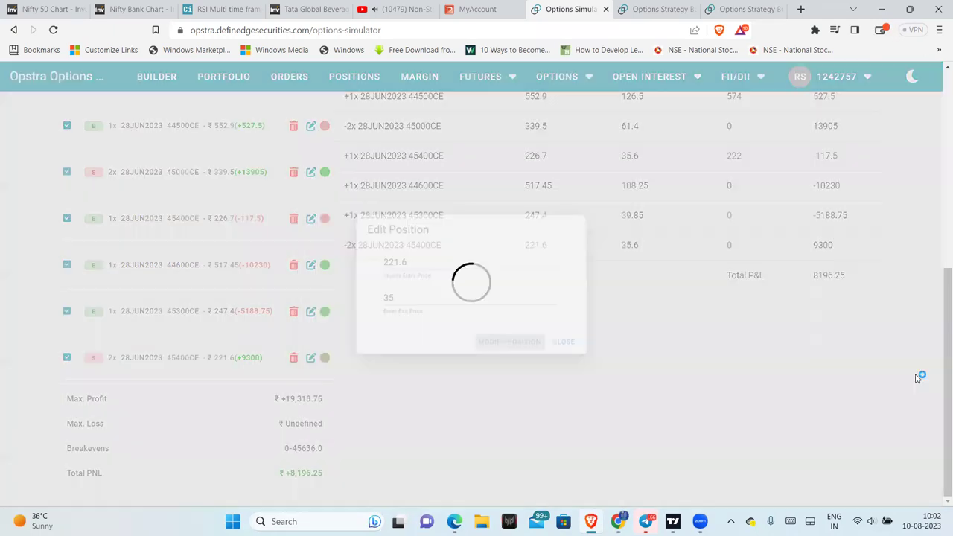
- Check the payoff chart, advance the simulation day by day to 19-Jun-2023 14:31, and review the maximum profit, maximum loss and total P&L
scroll(898, 380, up, 2)
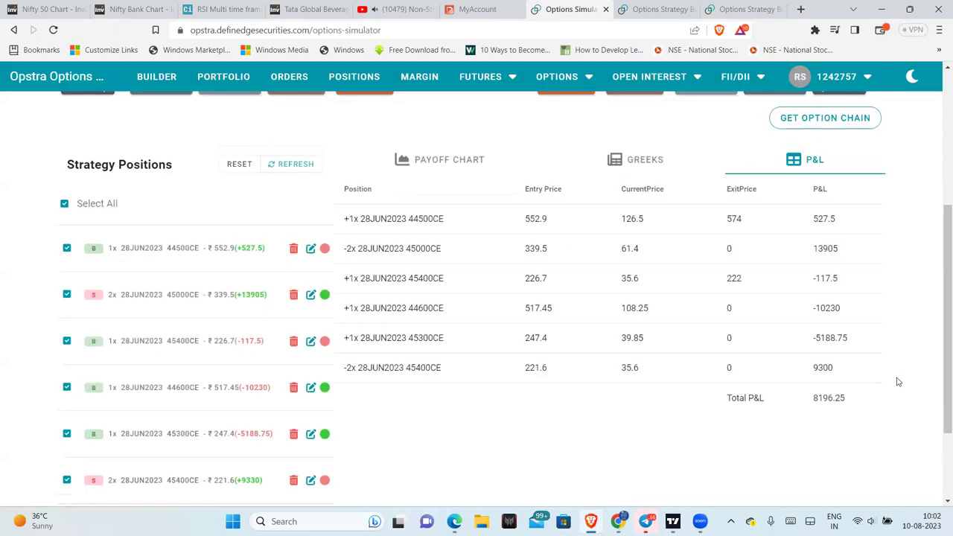
click(498, 154)
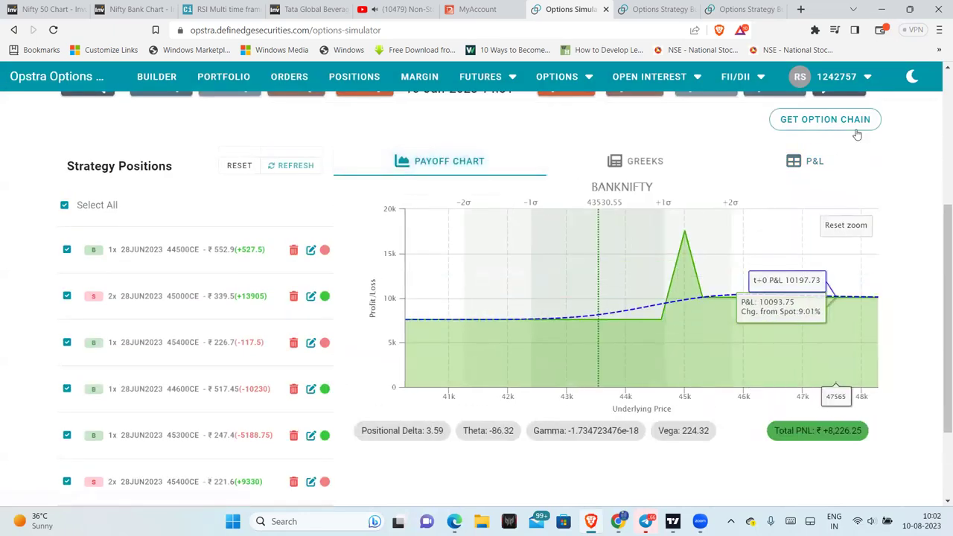
scroll(920, 198, up, 1)
scroll(919, 198, up, 1)
click(828, 149)
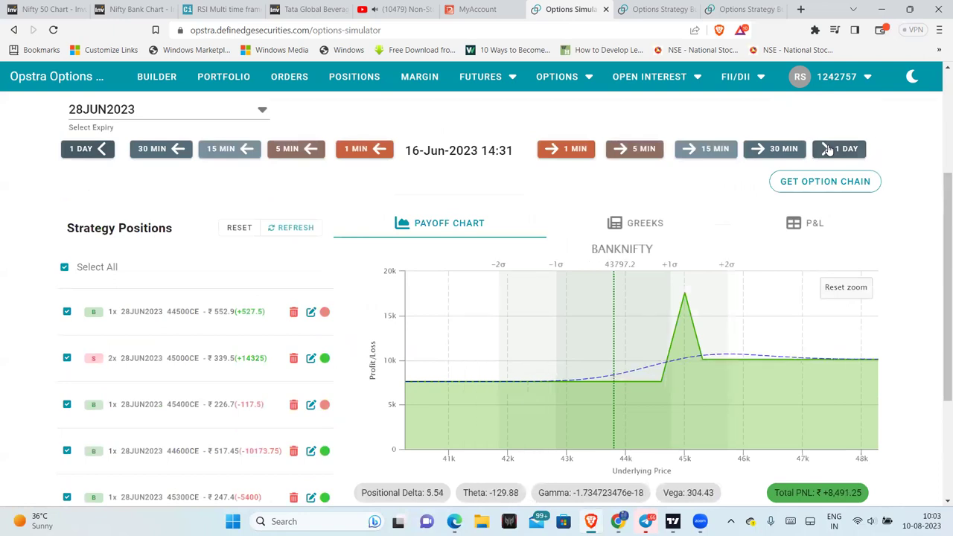
click(827, 149)
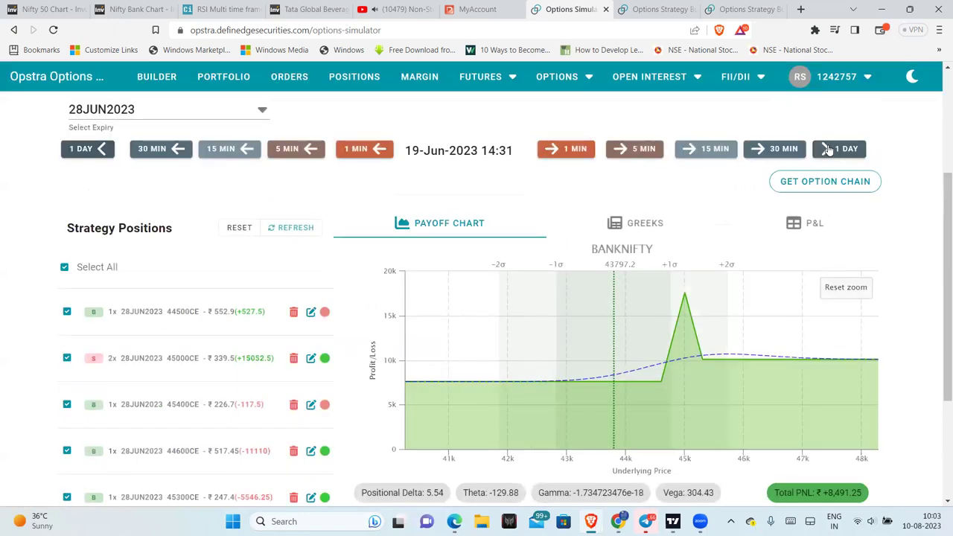
scroll(900, 298, down, 3)
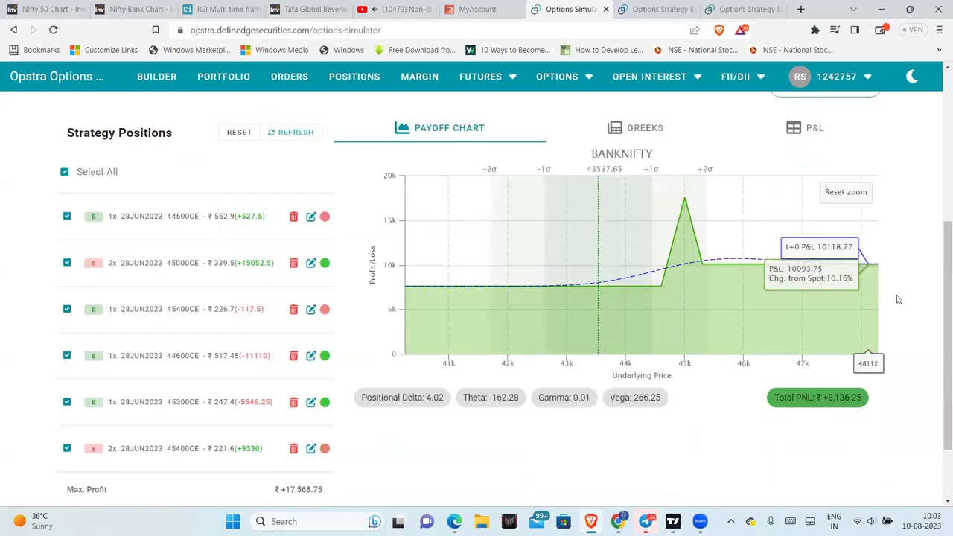
scroll(897, 298, down, 1)
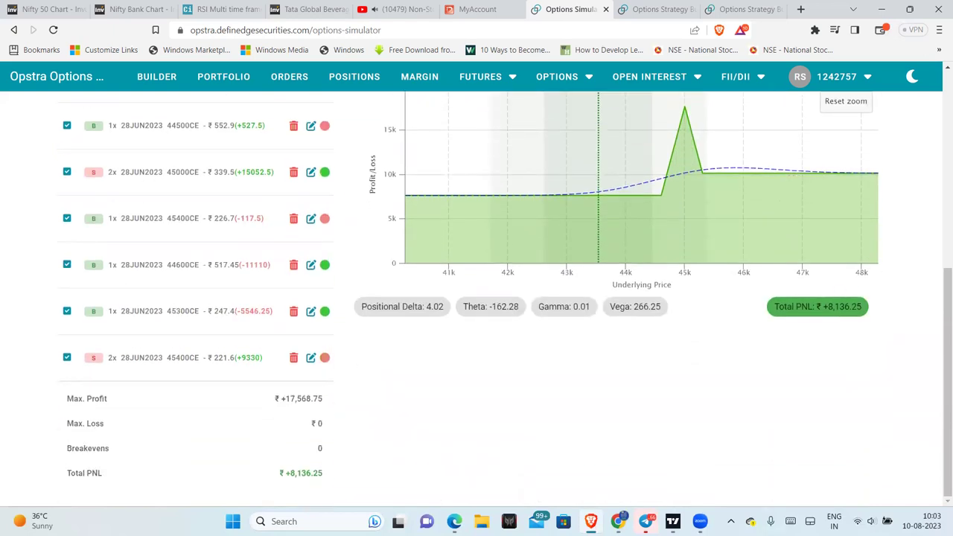
- Open the Windows Calculator and move its window over the middle of the simulator page, leaving it cleared to zero
key(super+s)
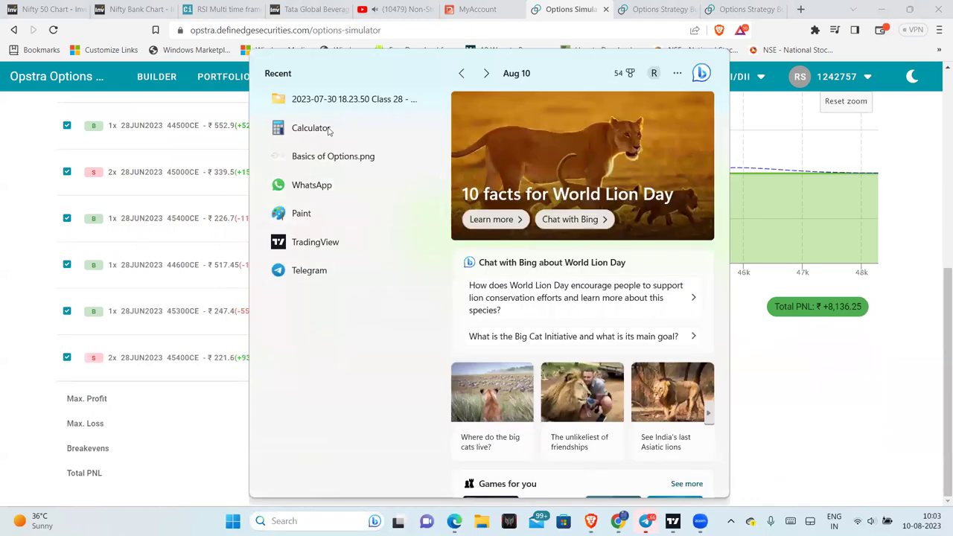
click(324, 133)
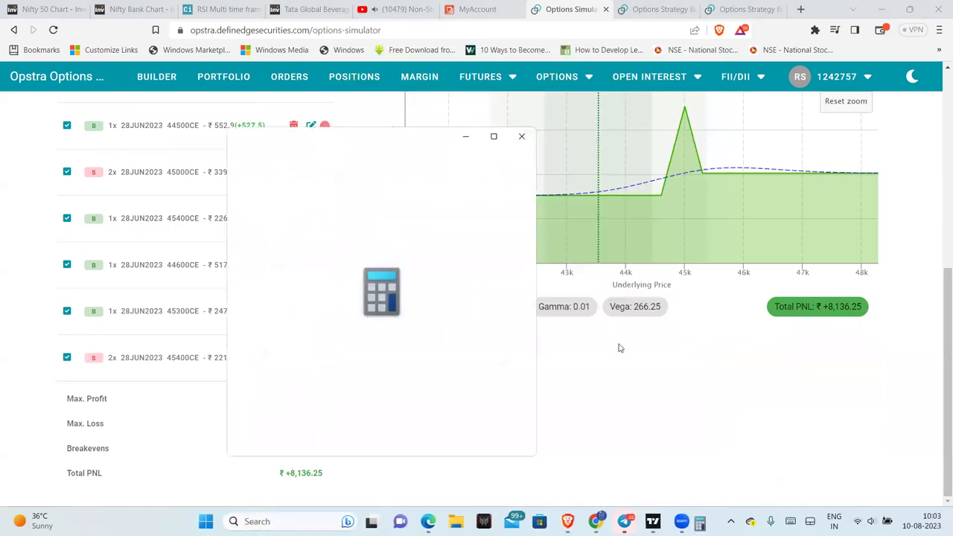
drag(365, 135, 616, 128)
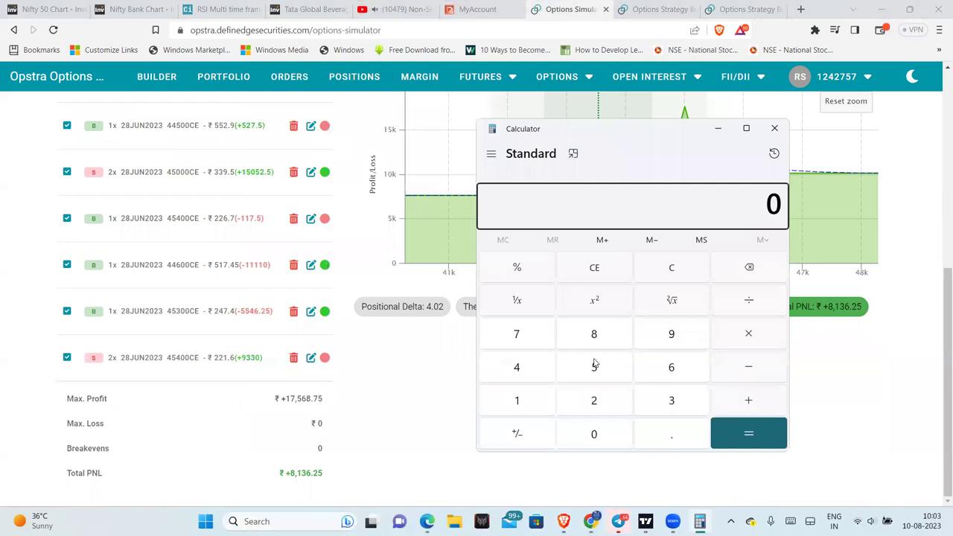
click(673, 404)
click(656, 274)
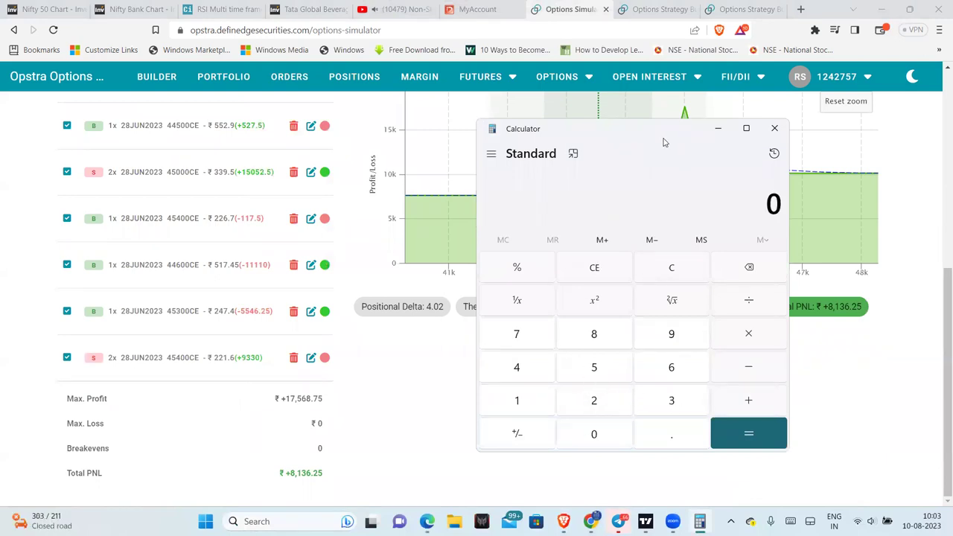
drag(498, 130, 328, 99)
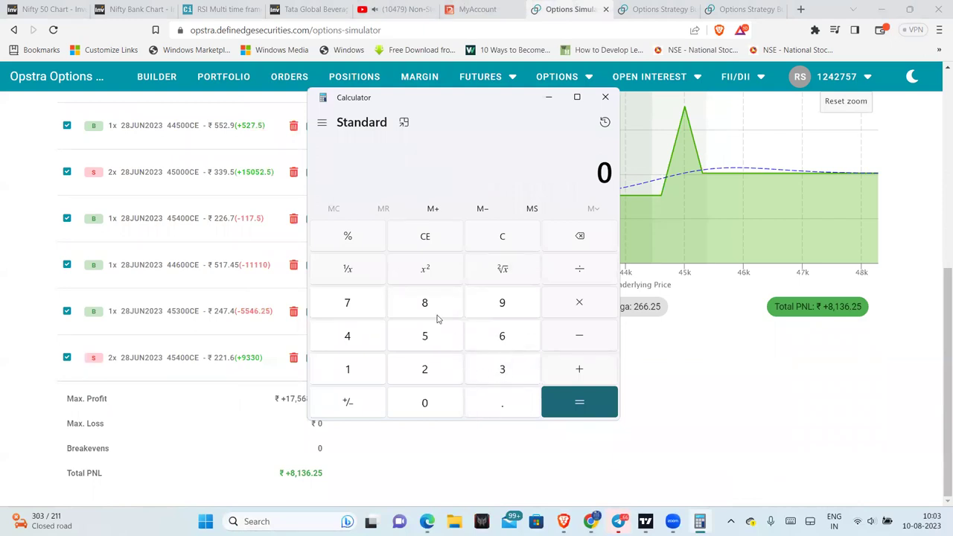
click(499, 376)
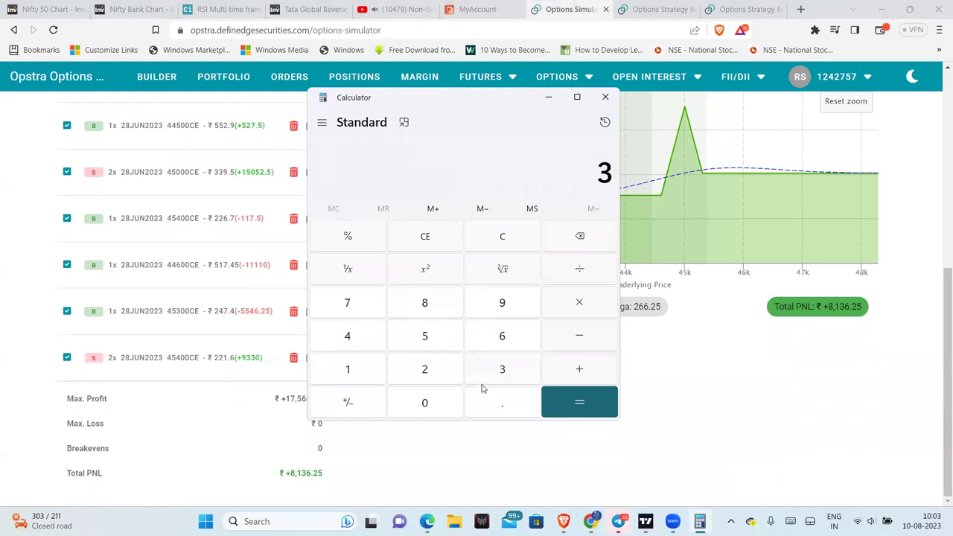
double_click(445, 411)
click(444, 411)
click(445, 411)
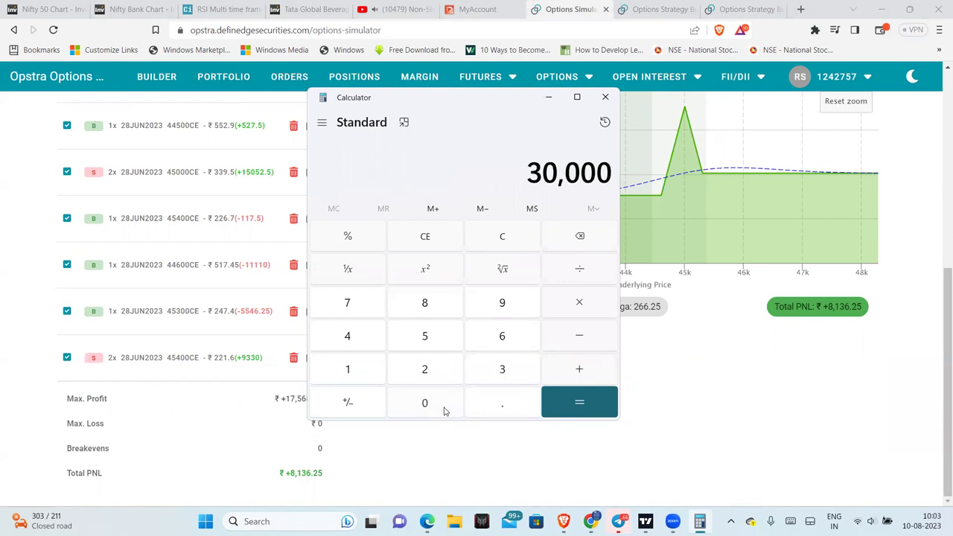
click(574, 371)
click(514, 236)
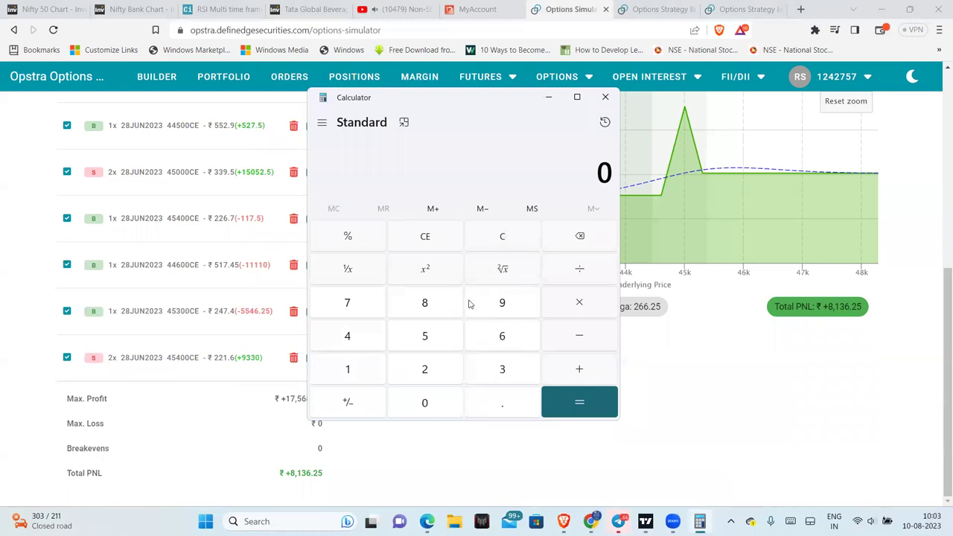
- Divide the approximate profit of 8000 by 150000 in the calculator
click(433, 303)
double_click(434, 411)
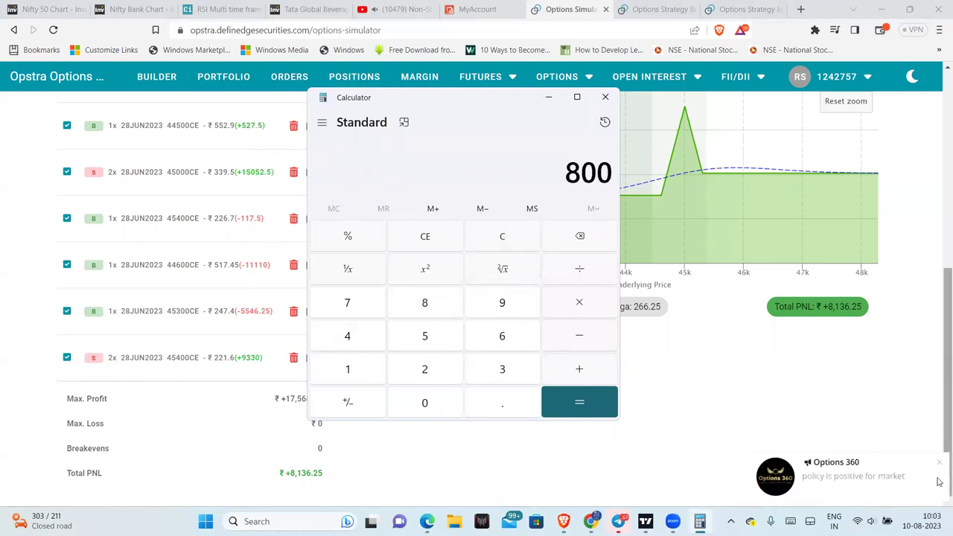
click(430, 401)
click(582, 270)
click(355, 375)
click(427, 341)
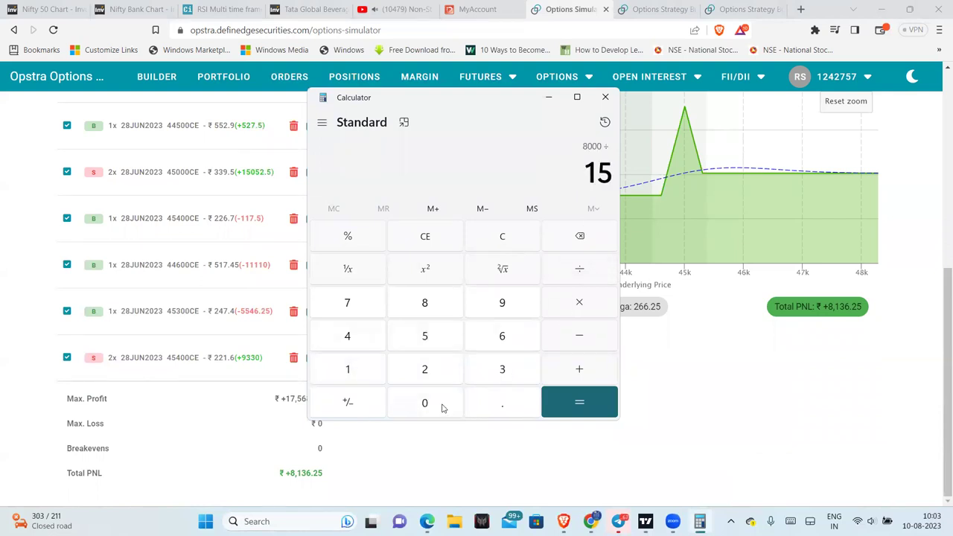
click(441, 408)
click(442, 408)
click(441, 408)
click(441, 408)
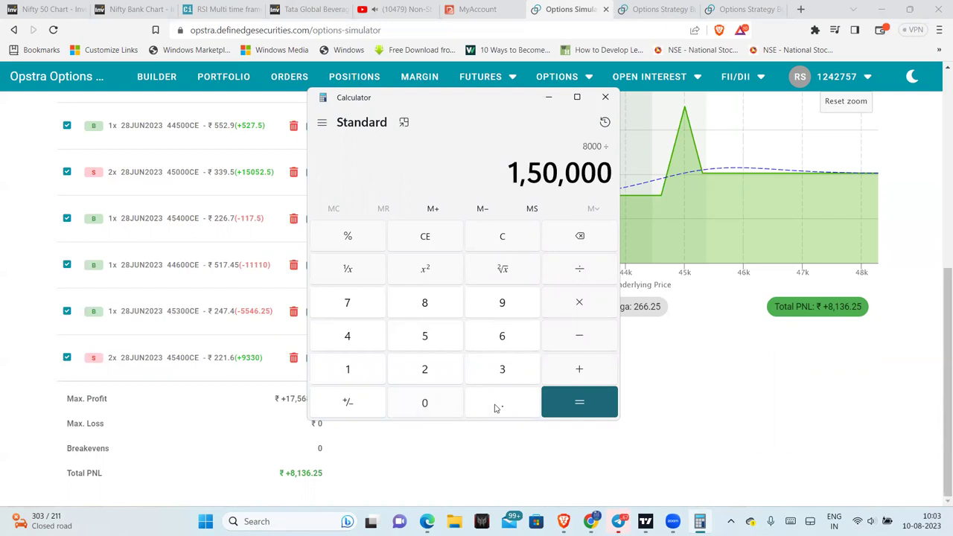
click(588, 404)
- Multiply the quotient by 100 to get the percentage return, and minimize Calculator to return to the Opstra simulator
click(577, 304)
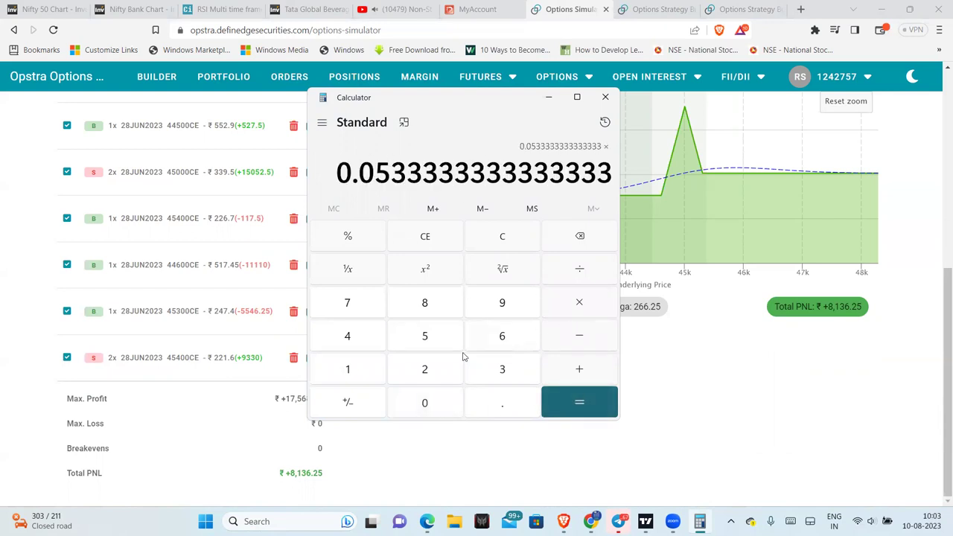
click(347, 369)
click(424, 402)
click(425, 402)
click(579, 402)
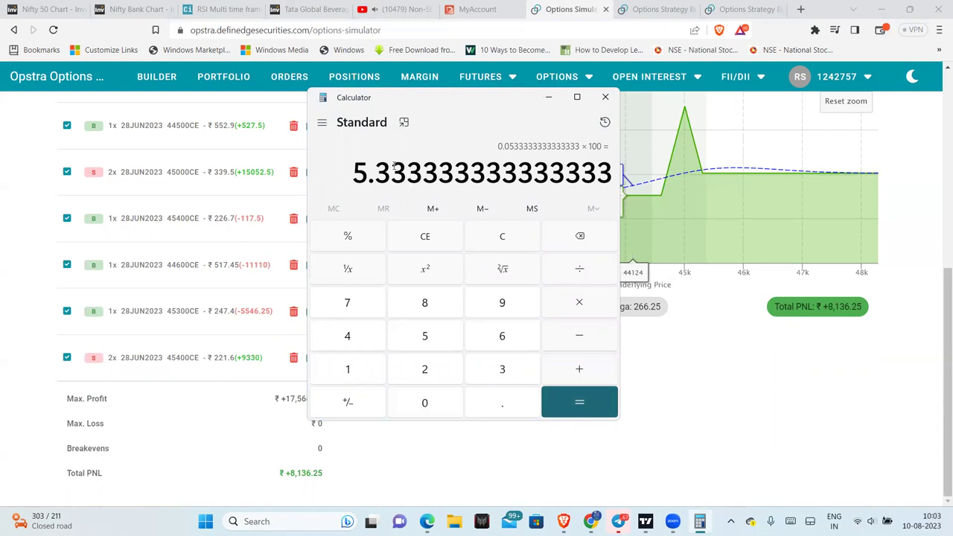
click(549, 97)
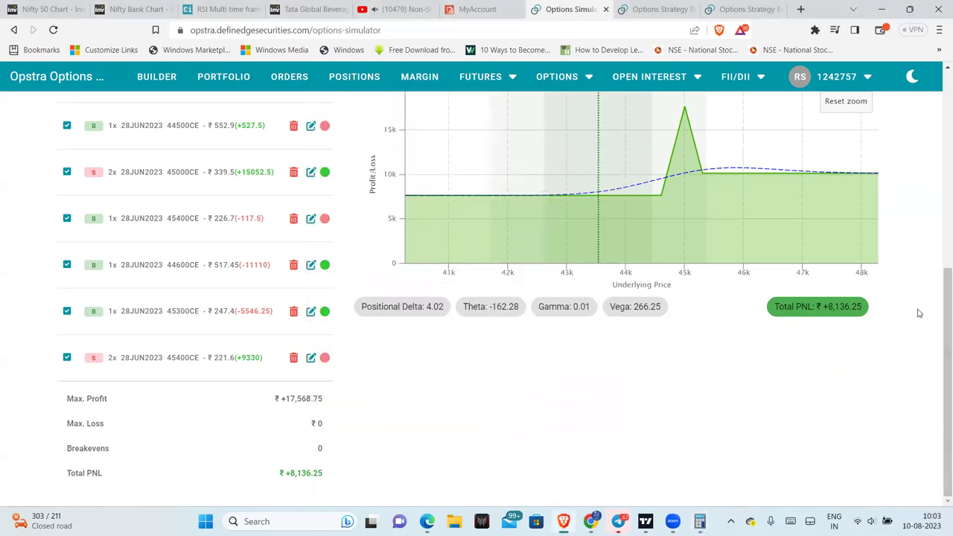
- Advance the simulation in one-day increments to 21-Jun-2023 14:31 with the payoff chart in view
scroll(899, 336, up, 2)
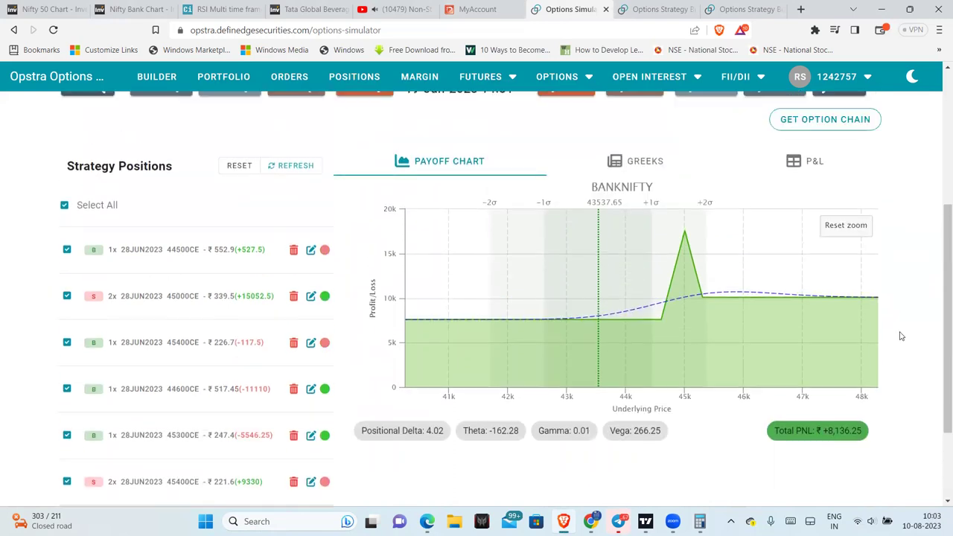
scroll(908, 208, up, 2)
scroll(889, 221, down, 1)
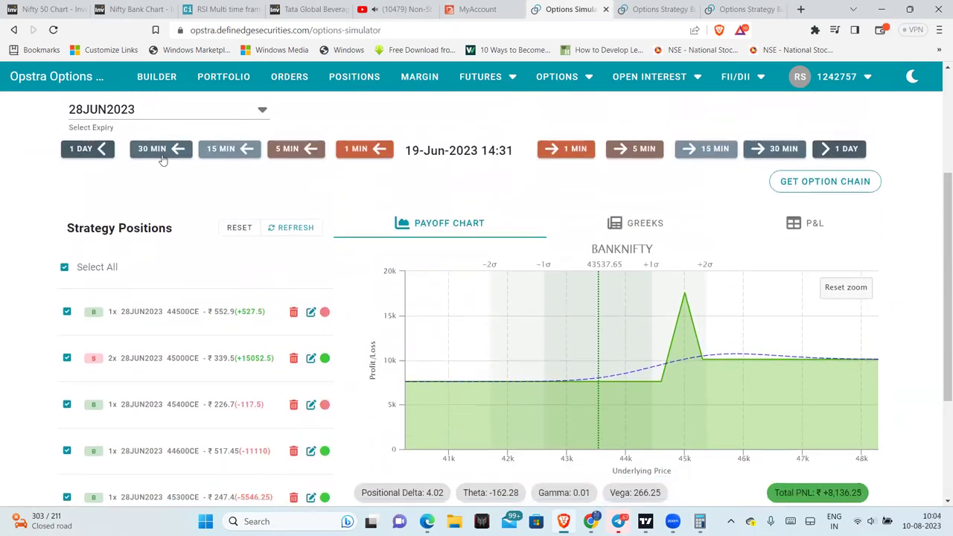
click(835, 146)
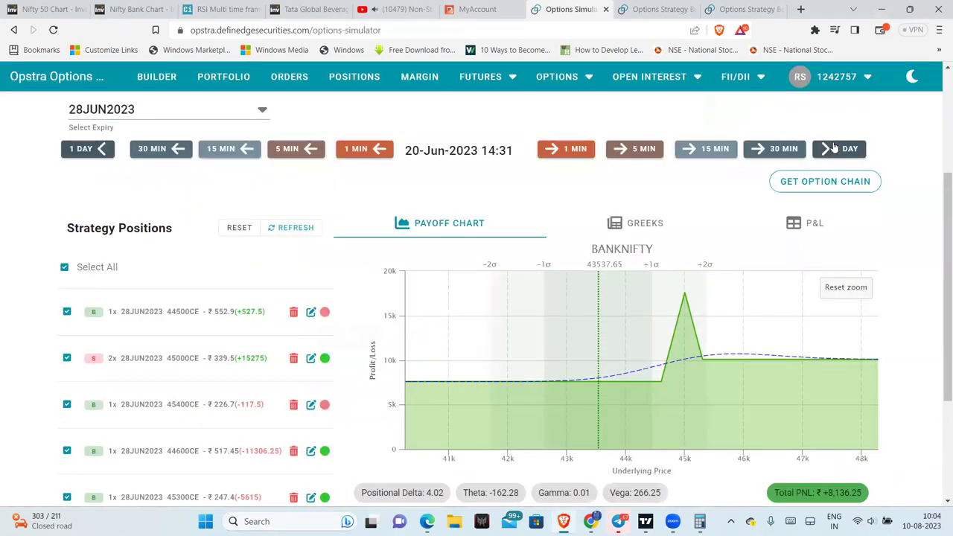
click(836, 148)
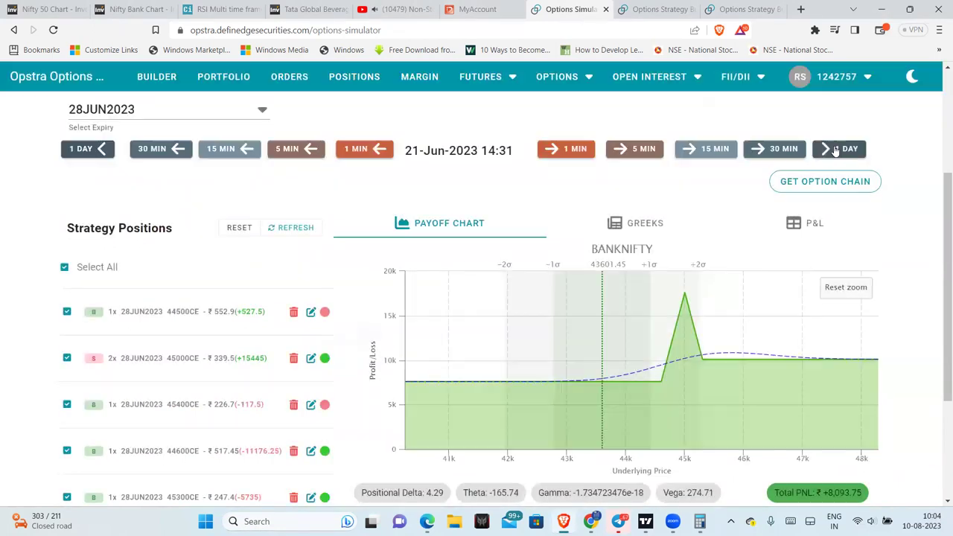
- Advance the simulation day by day to 27-Jun-2023, move 30 minutes ahead to 15:01, and bring the position P&L summary into view
click(836, 149)
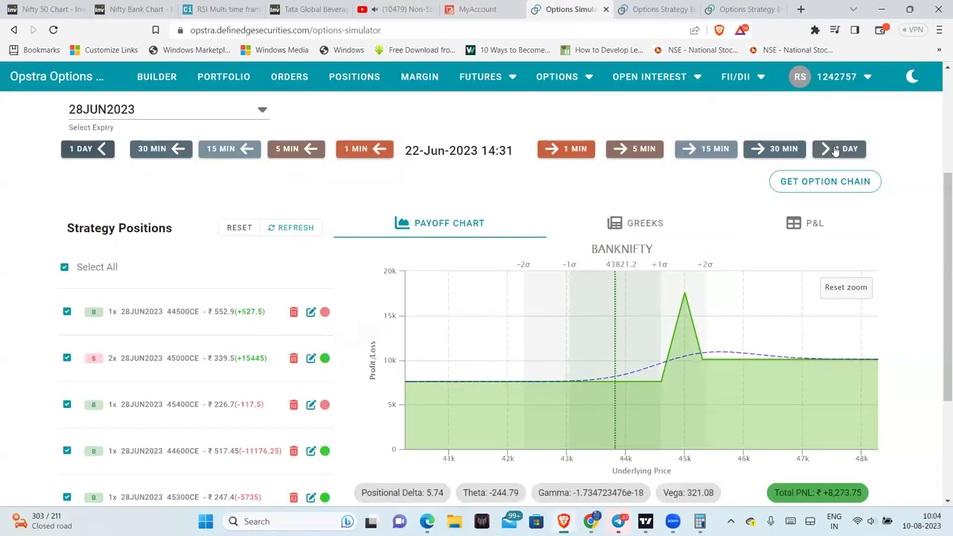
click(835, 149)
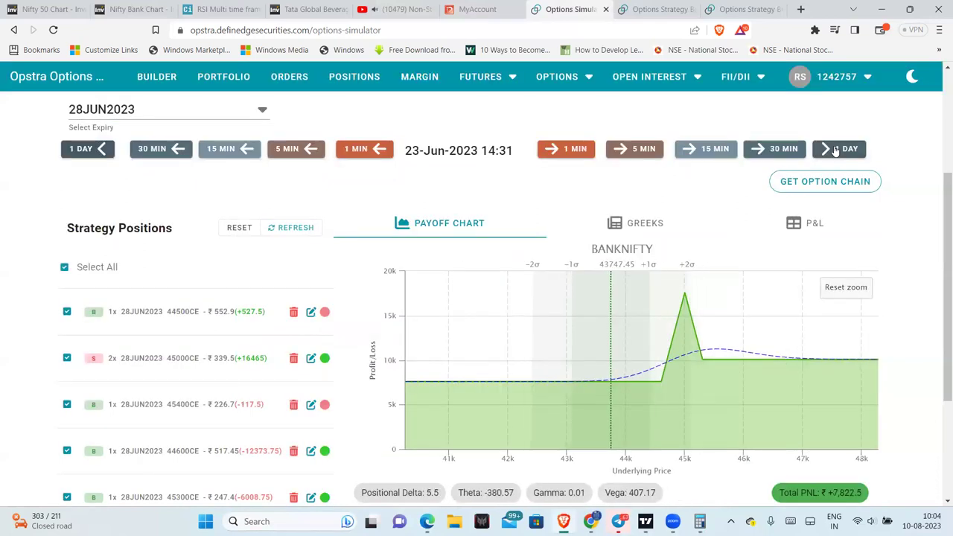
click(835, 149)
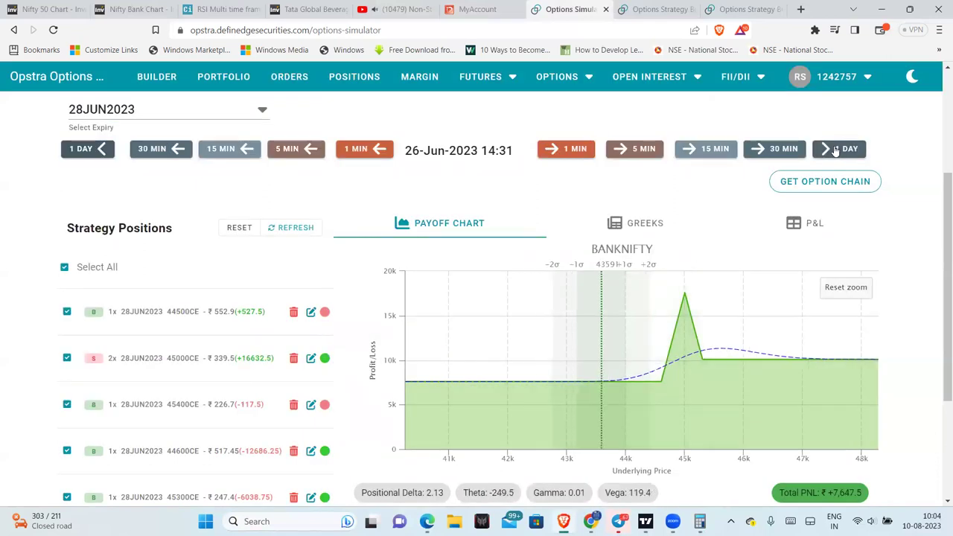
click(836, 149)
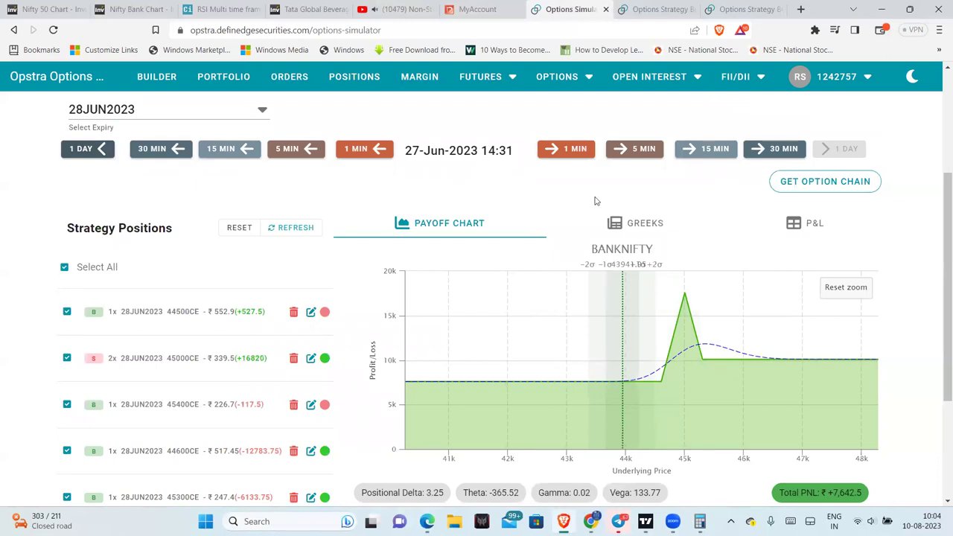
click(757, 151)
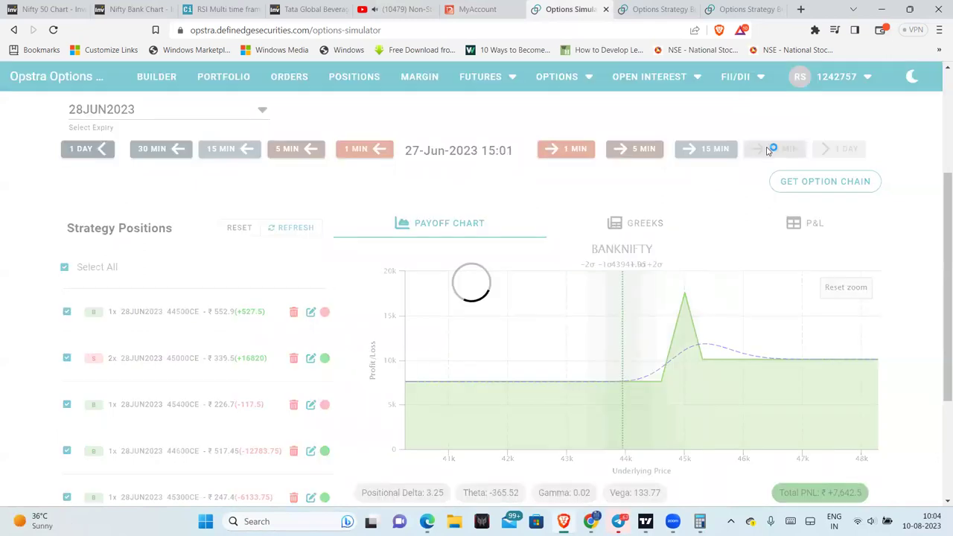
scroll(747, 306, down, 2)
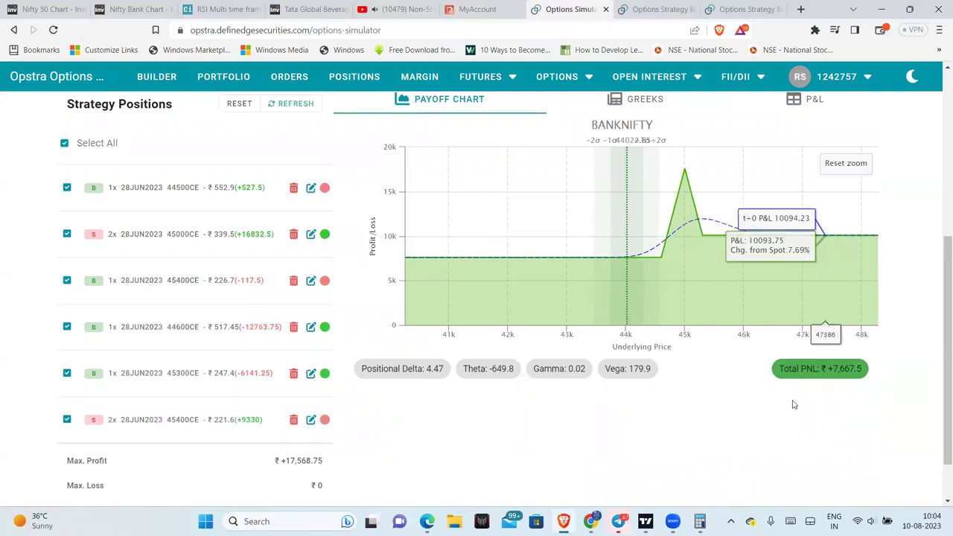
scroll(809, 412, down, 1)
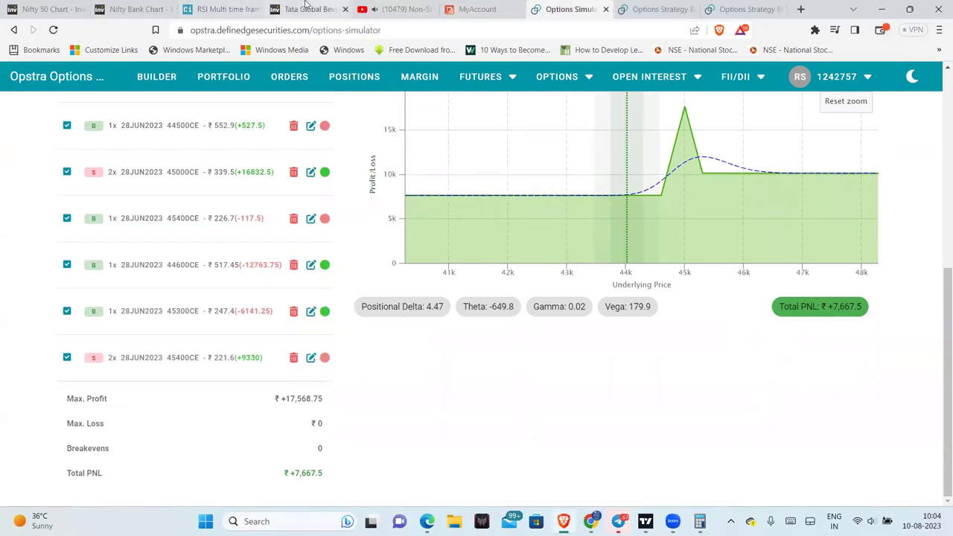
- Switch to the annotated Nifty Bank hourly chart on Investing.com to review the price move around the trade
click(134, 9)
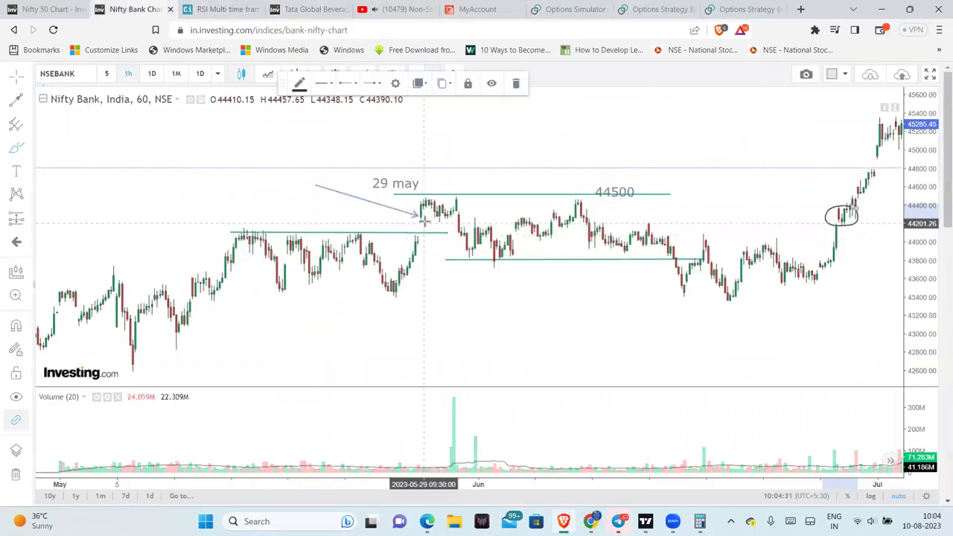